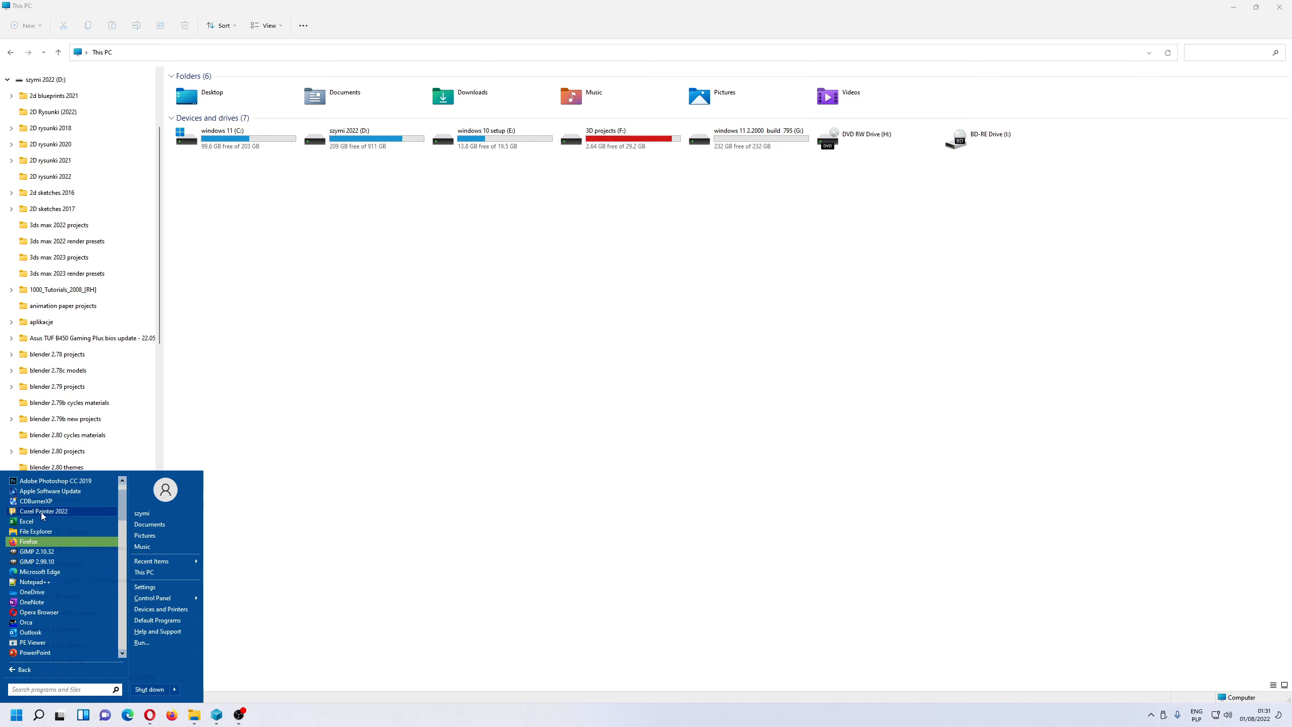
Launch Corel Painter 2022.
left_click(42, 512)
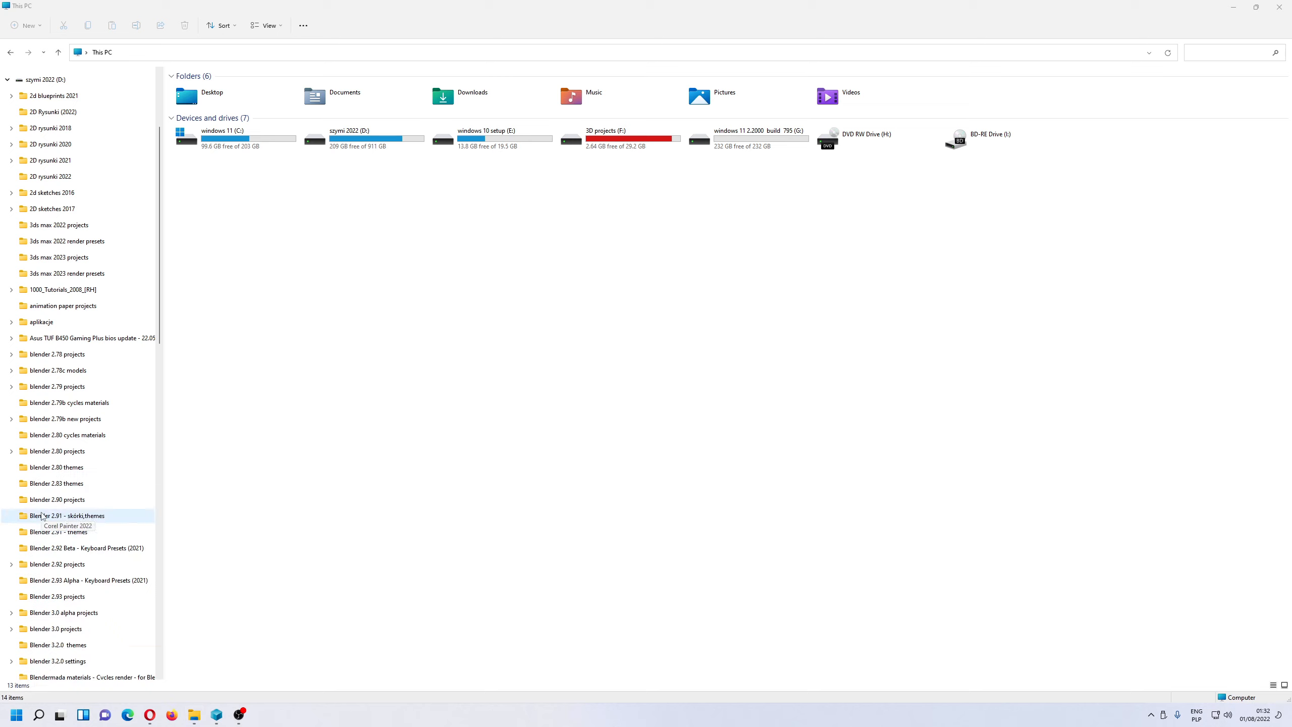
left_click(1218, 718)
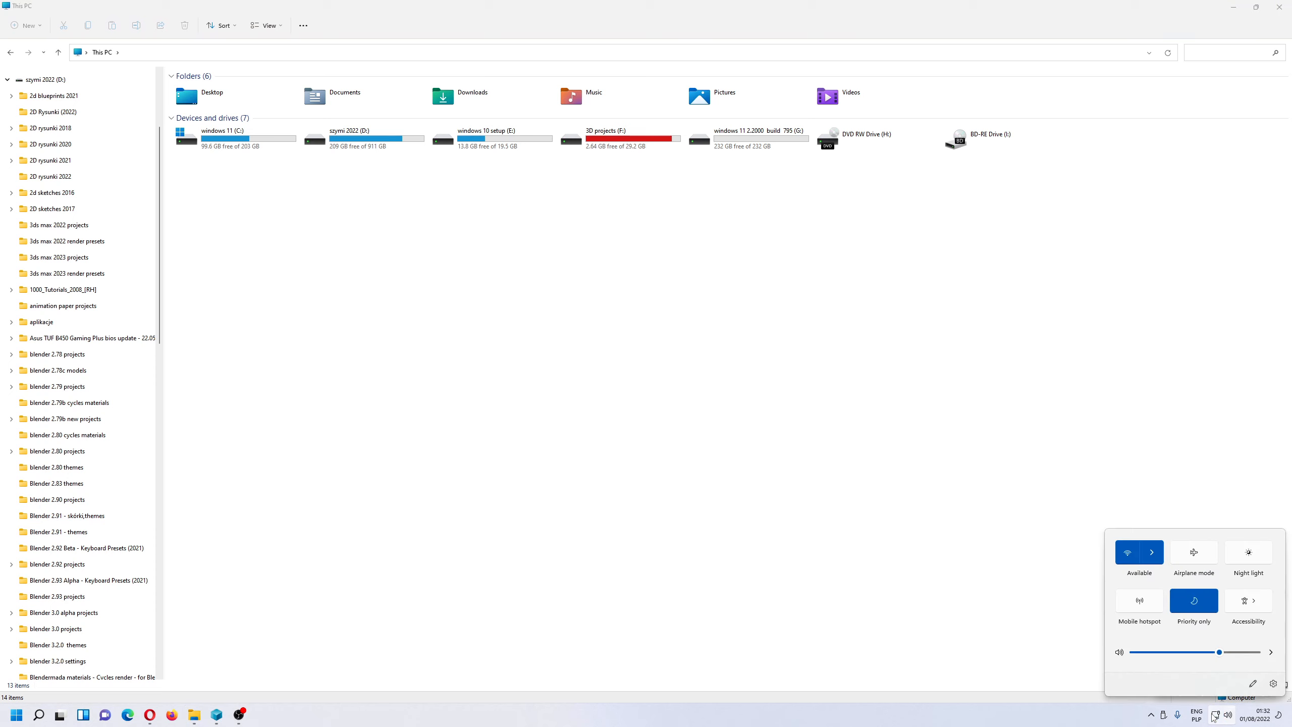
right_click(1213, 717)
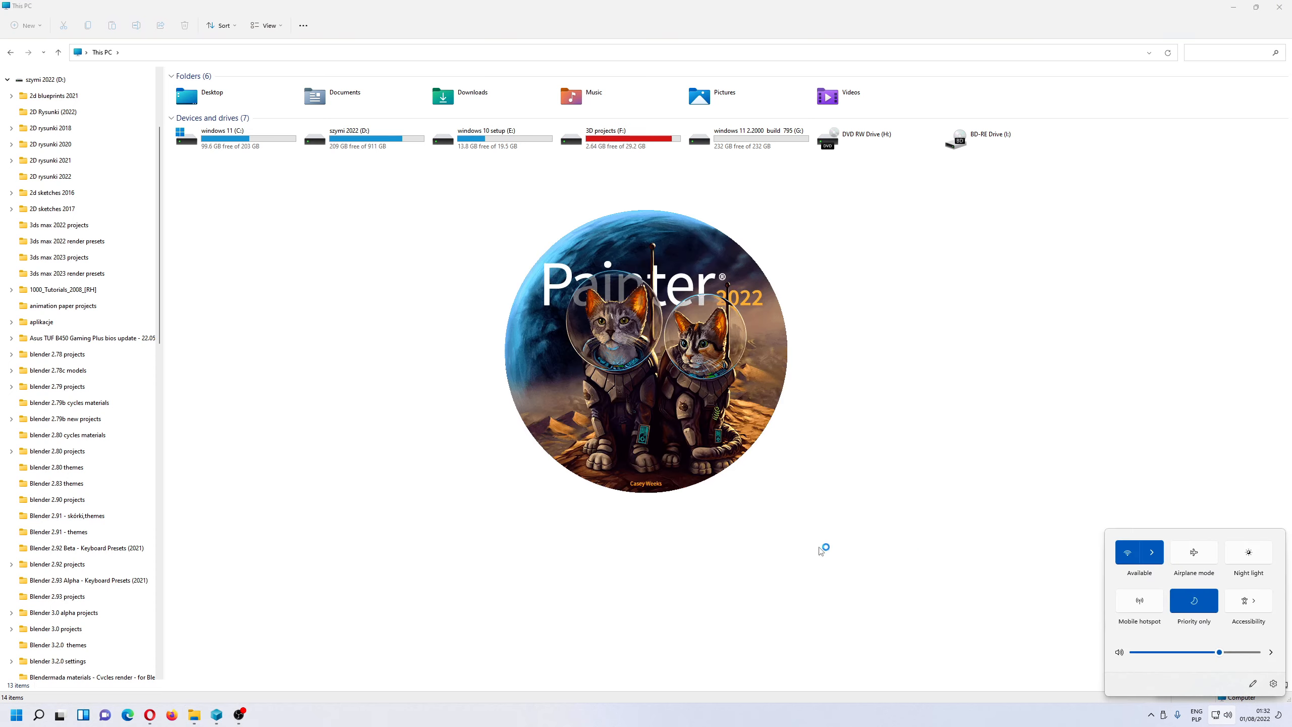
left_click(820, 547)
left_click(16, 716)
left_click(16, 715)
left_click(16, 716)
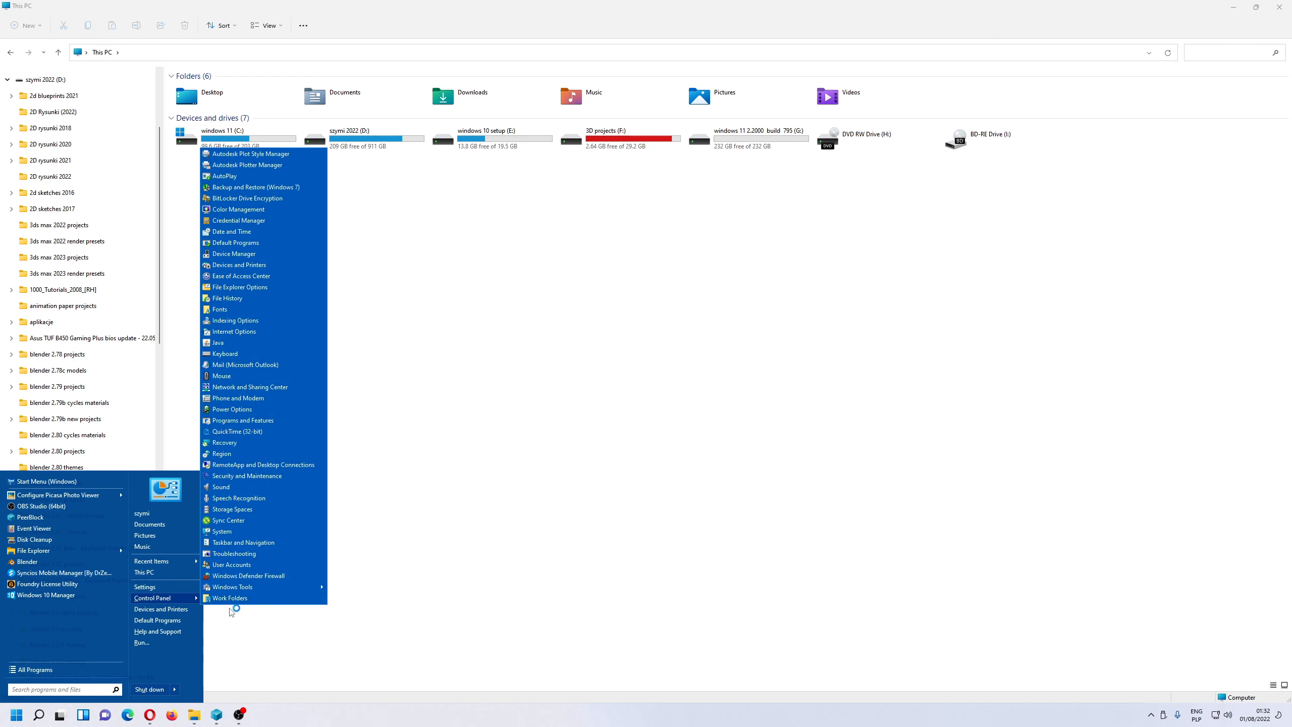
left_click(356, 723)
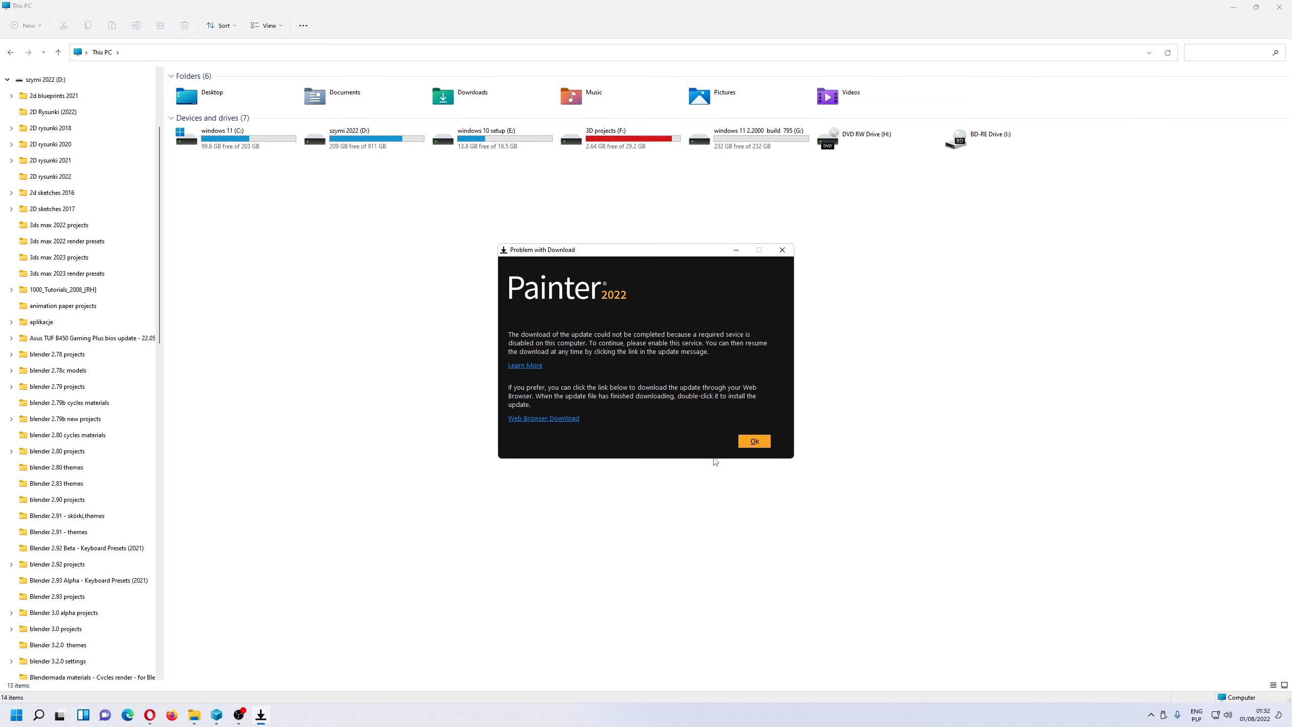
Dismiss the update download problem message, switch to Corel Painter 2022 and close its welcome screen.
left_click(782, 249)
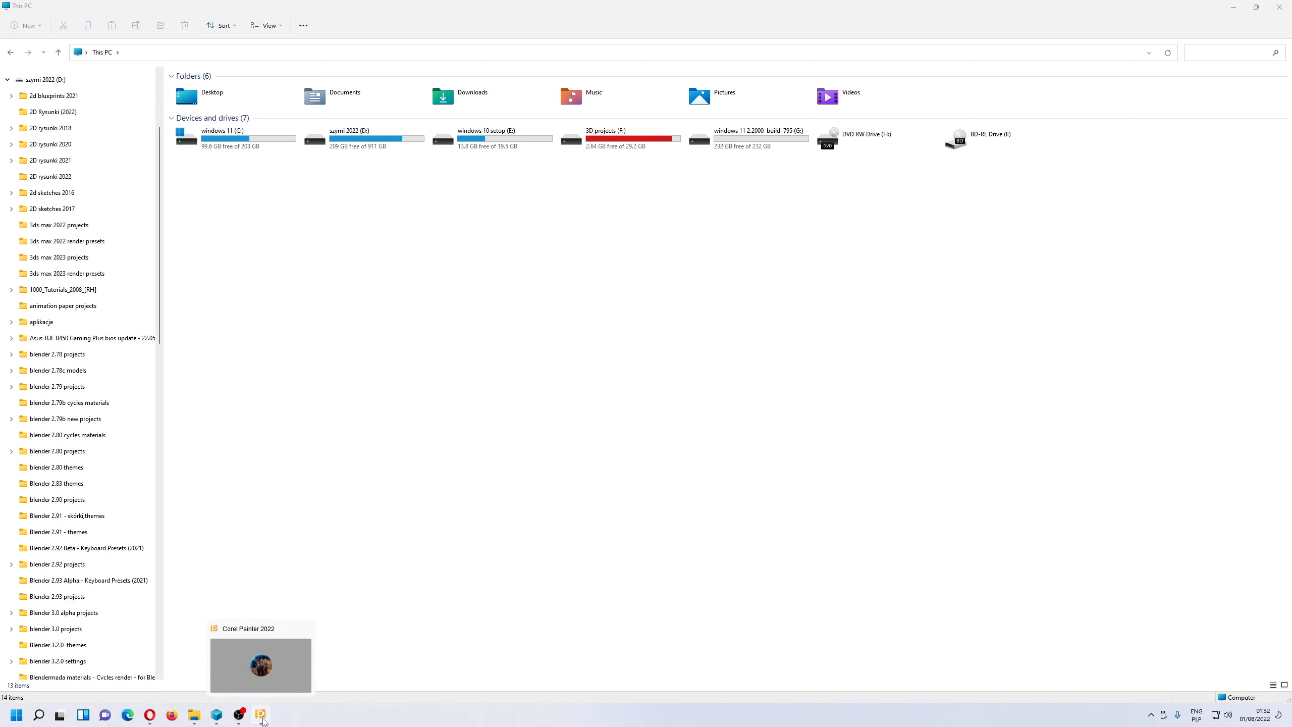
mouse_move(263, 714)
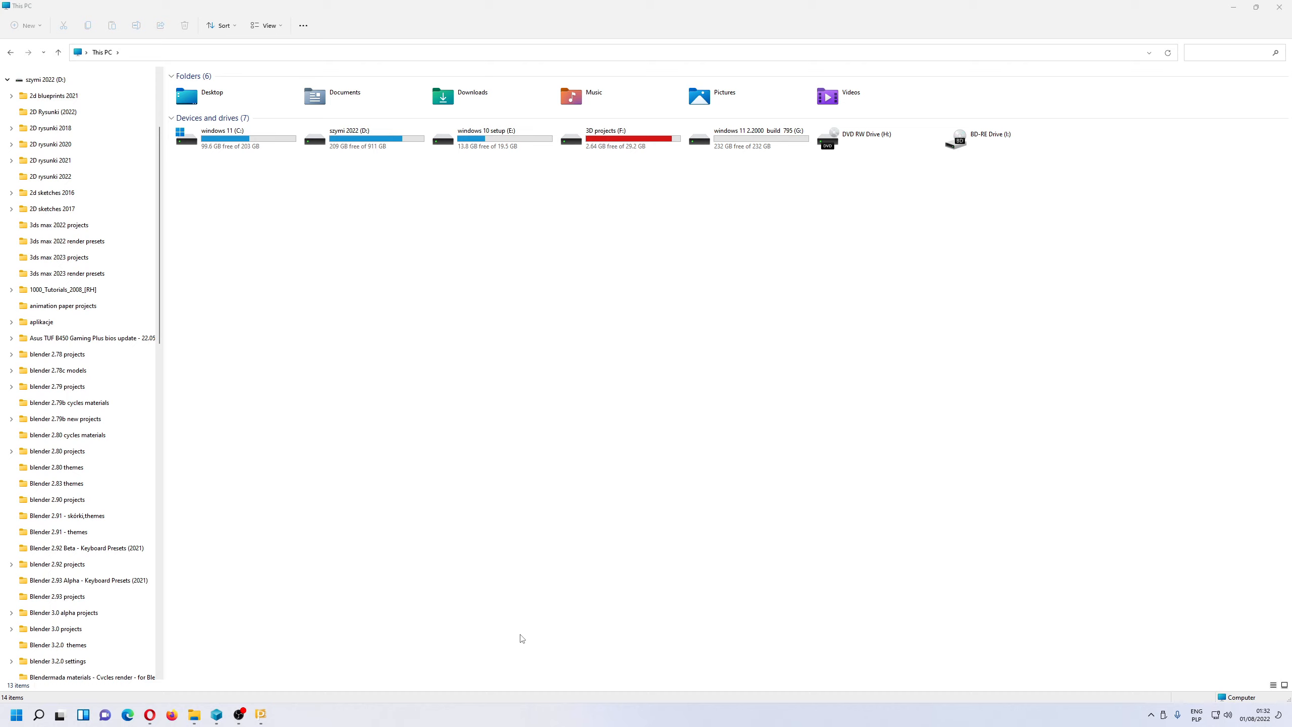
left_click(259, 664)
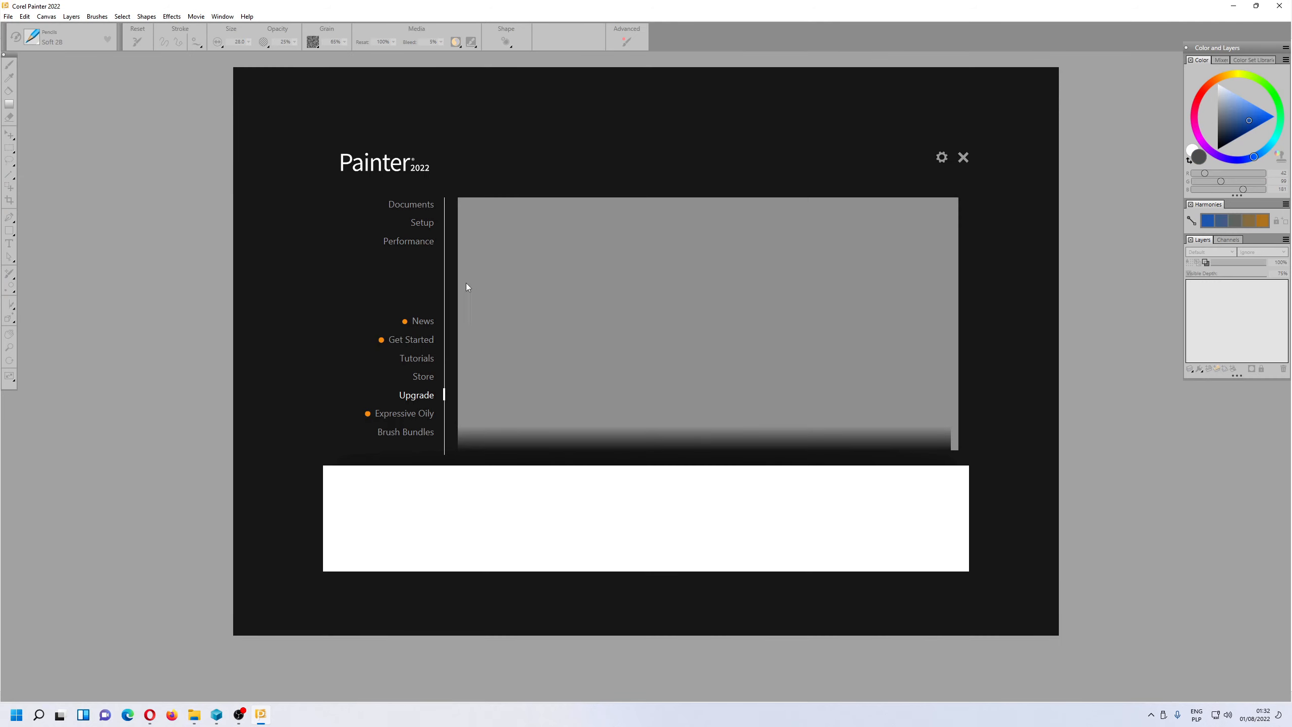
left_click(963, 157)
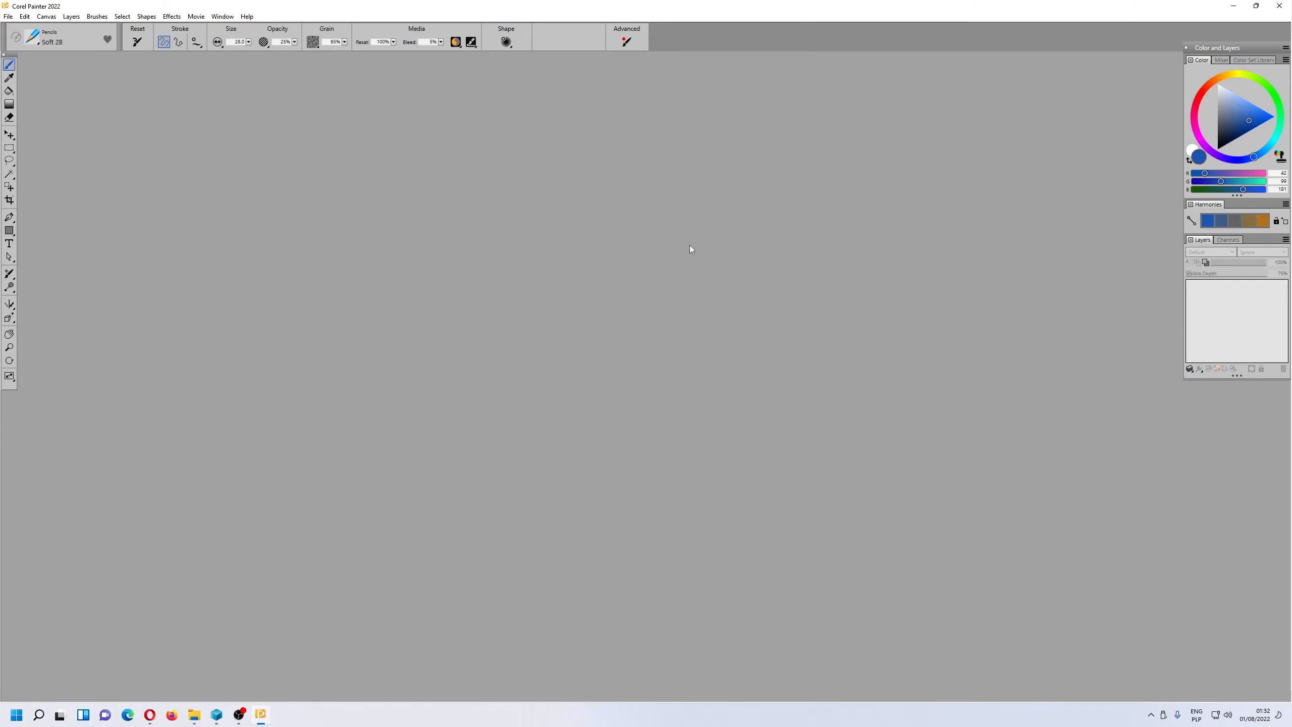
Create a new blank document with the preset settings.
left_click(8, 16)
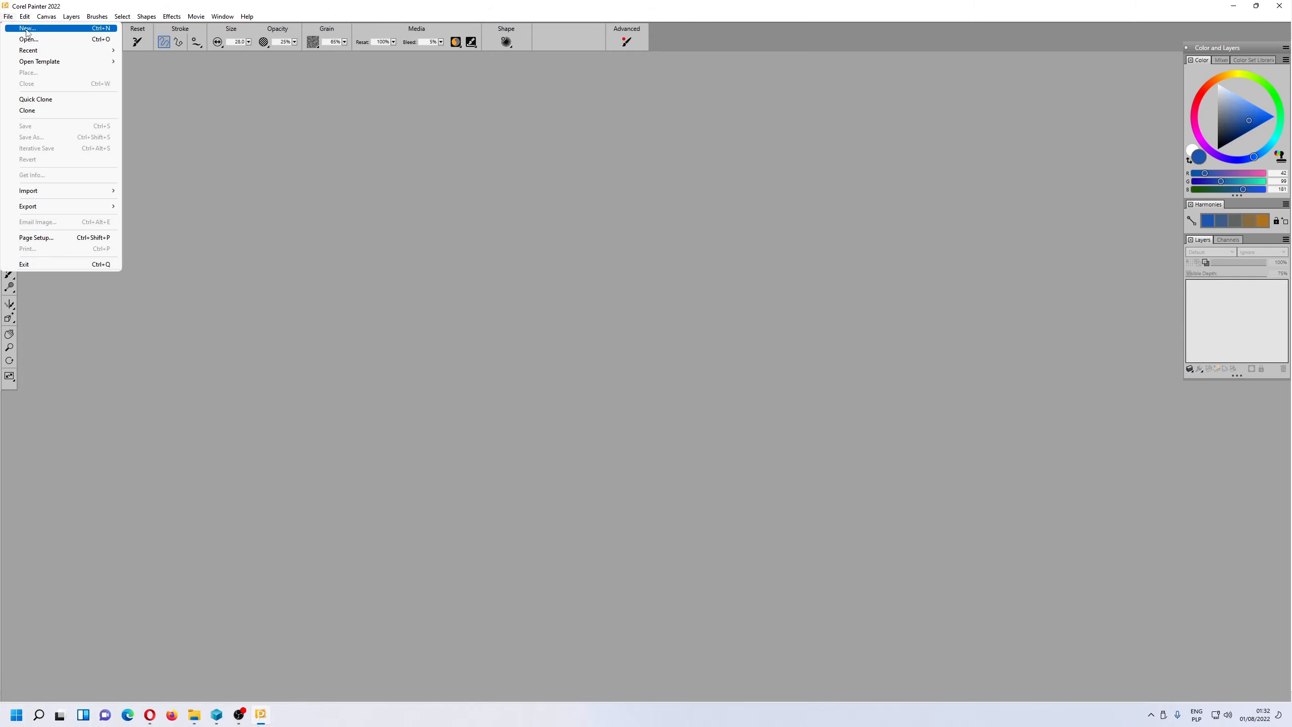
left_click(25, 32)
left_click(769, 475)
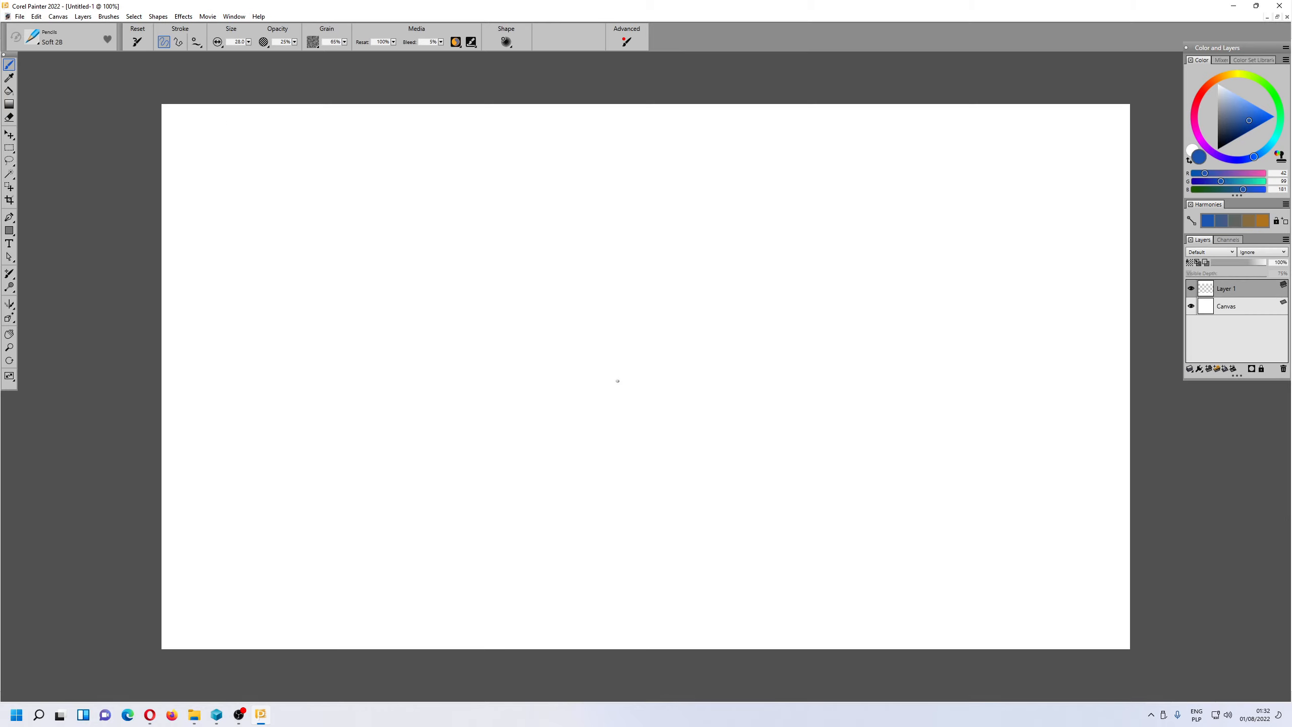
Choose the Soft 6B pencil and paint large blue letters S and Z on the upper part of the canvas.
left_click(33, 39)
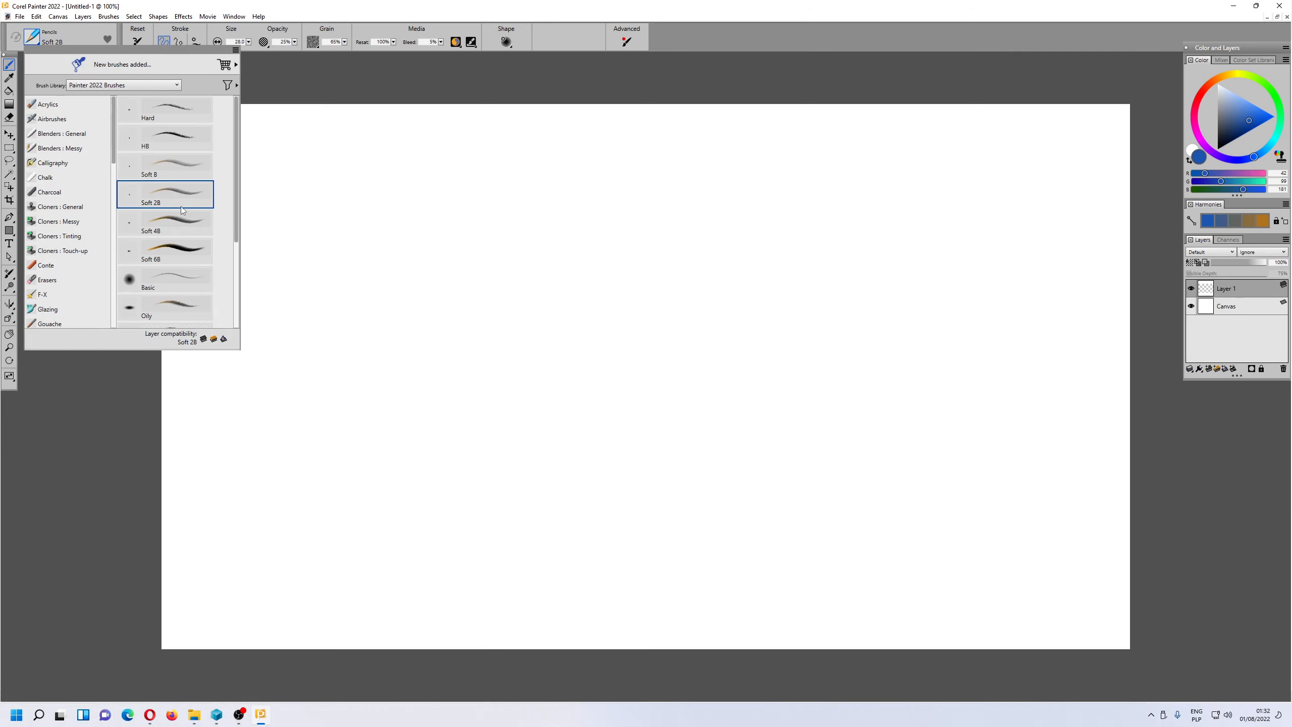
left_click(177, 249)
mouse_move(354, 219)
left_mouse_down()
mouse_move(295, 315)
mouse_move(338, 370)
mouse_move(324, 381)
mouse_move(450, 221)
mouse_move(385, 359)
mouse_move(464, 366)
left_mouse_up()
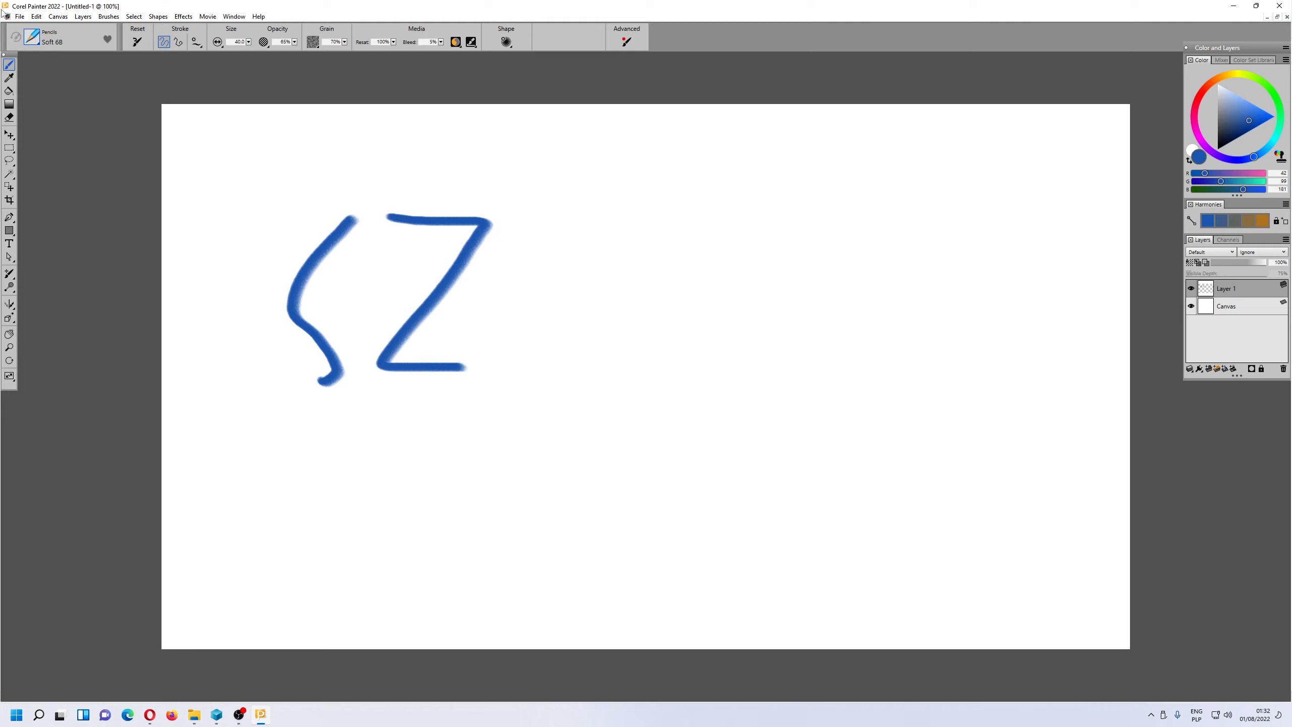
Run the Brush Accelerator test from the Performance preferences and close its results report.
left_click(45, 17)
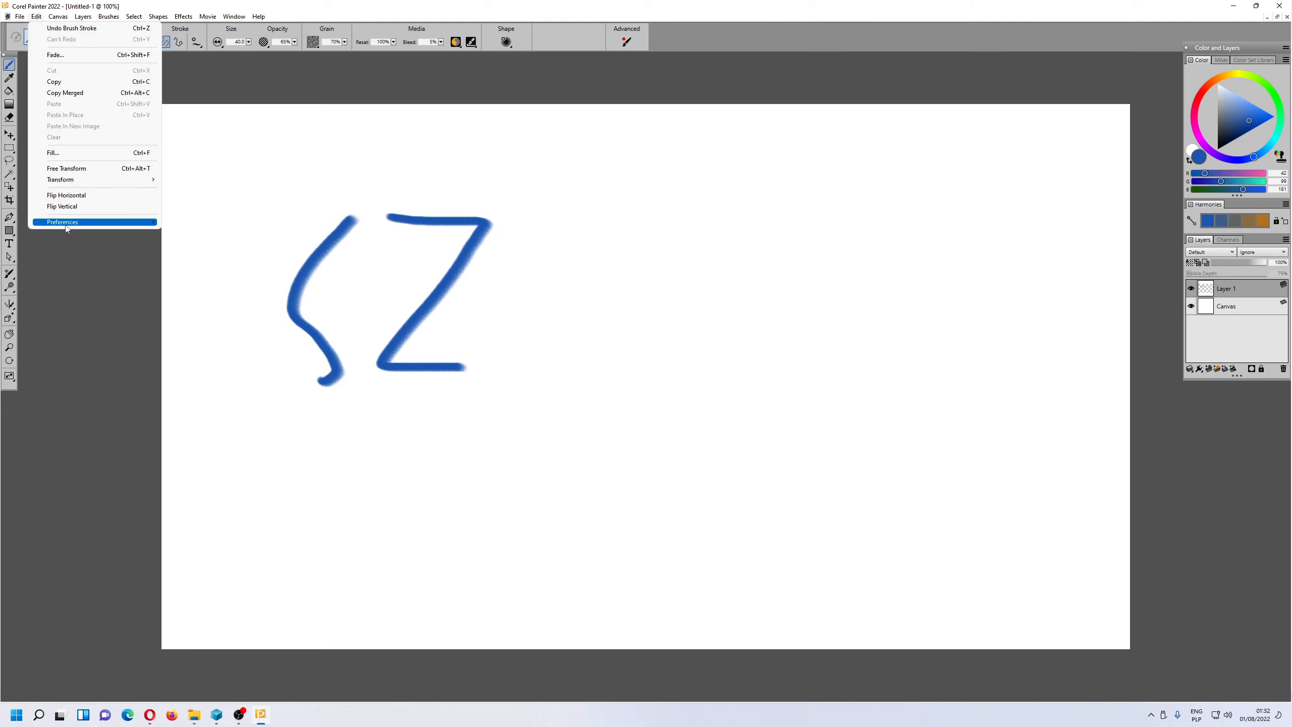
mouse_move(111, 227)
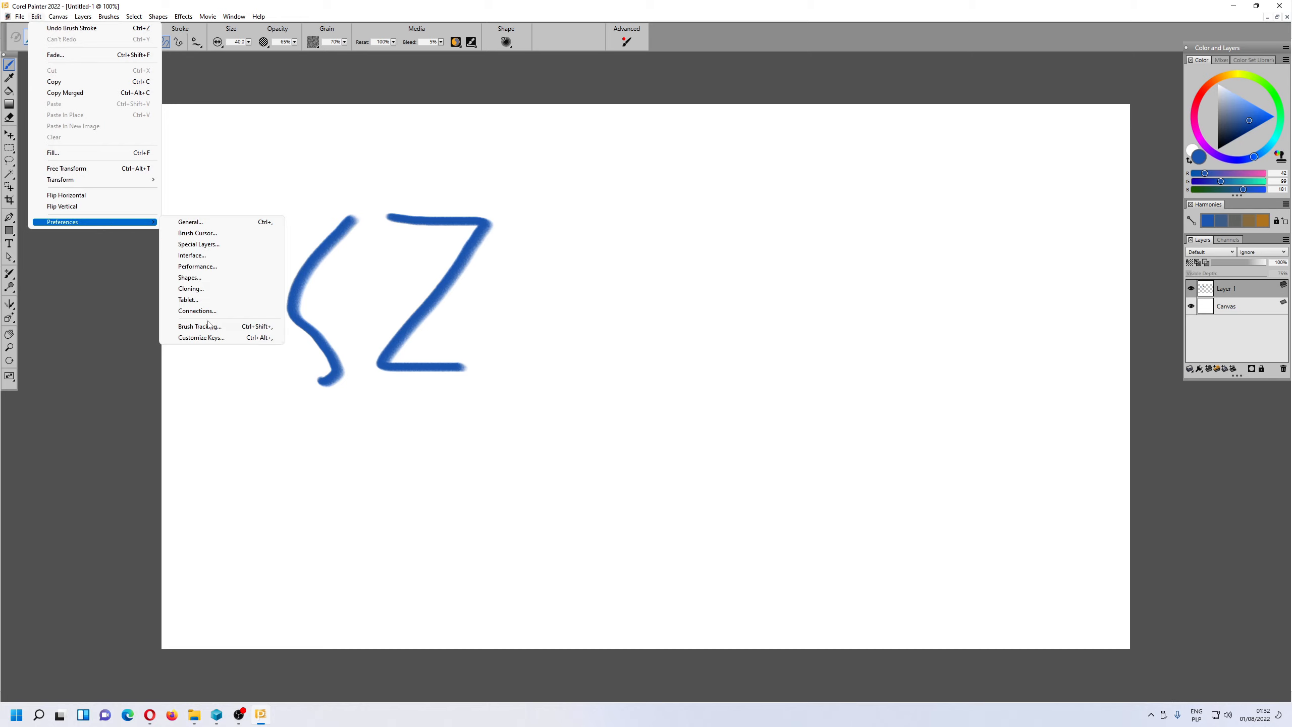
left_click(200, 223)
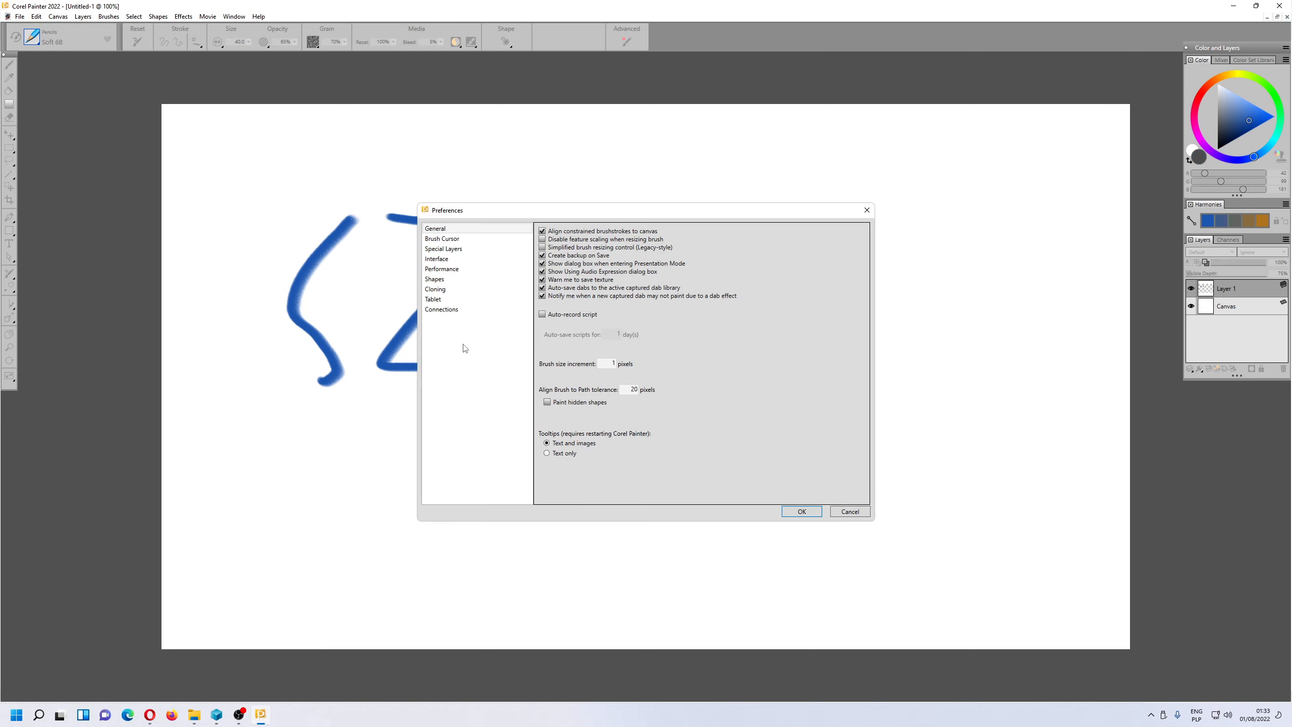
left_click(444, 270)
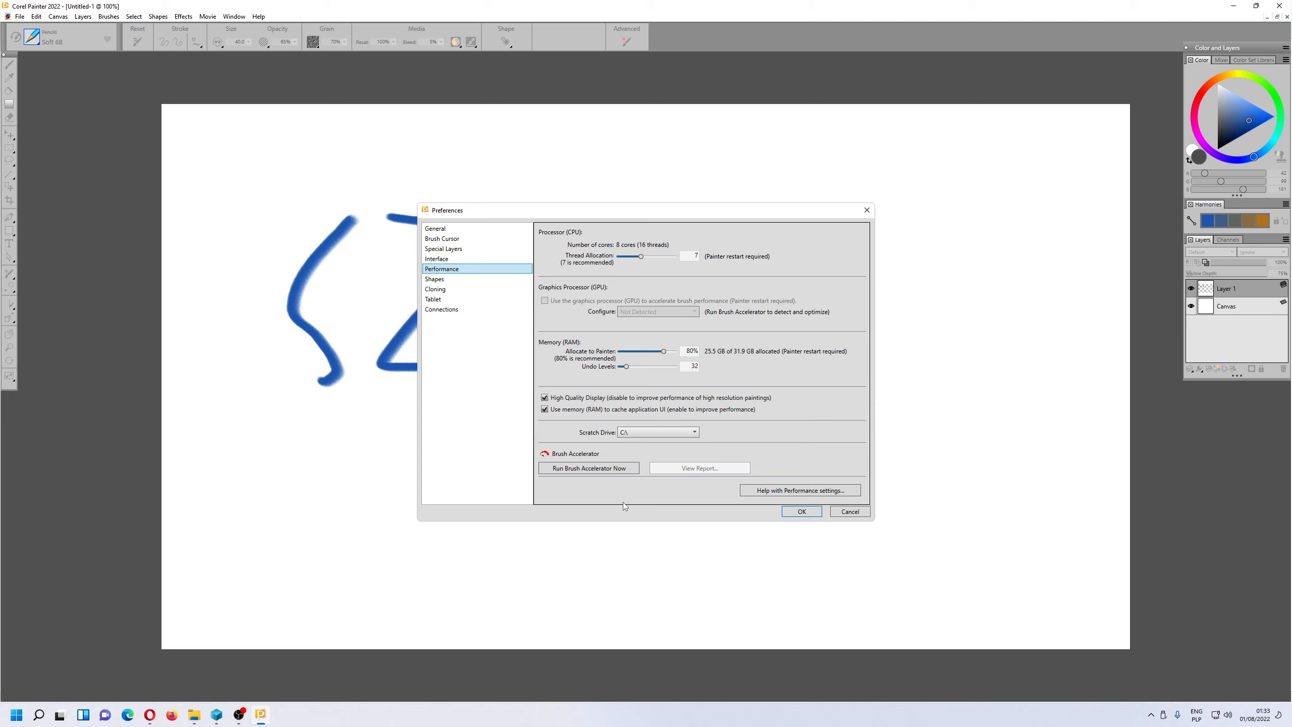
left_click(597, 471)
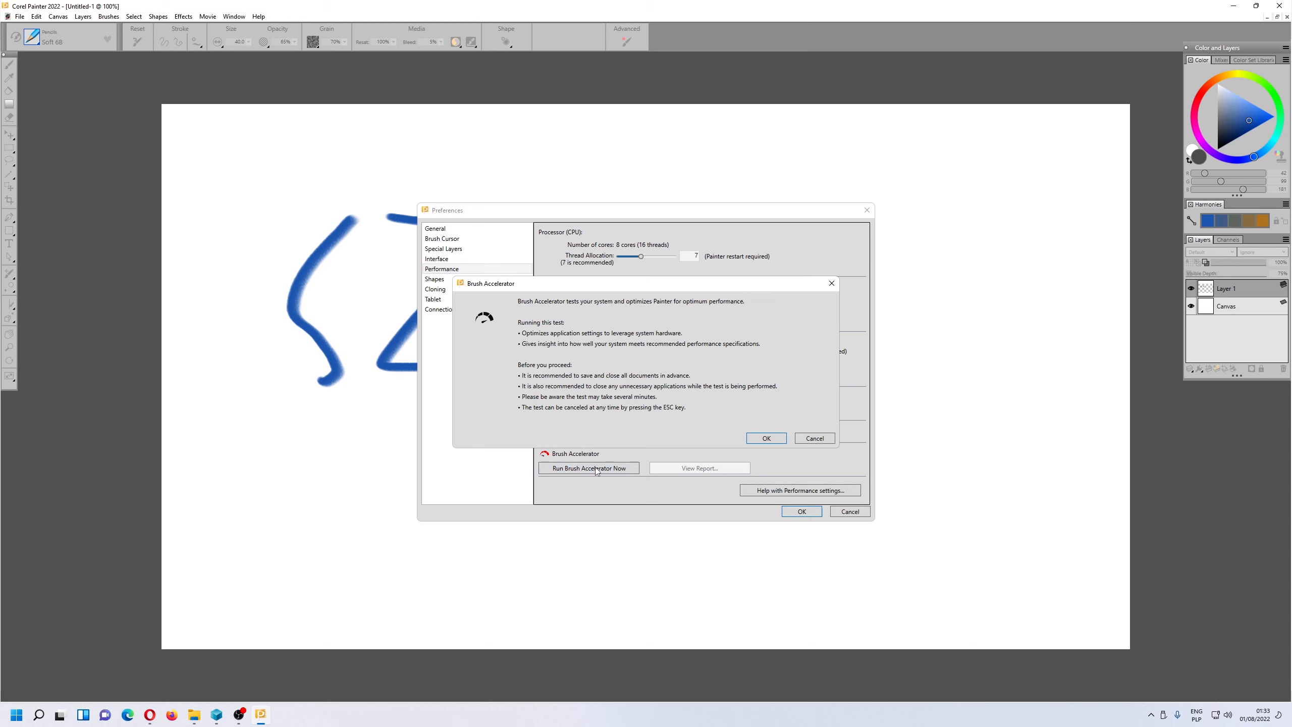
left_click(766, 438)
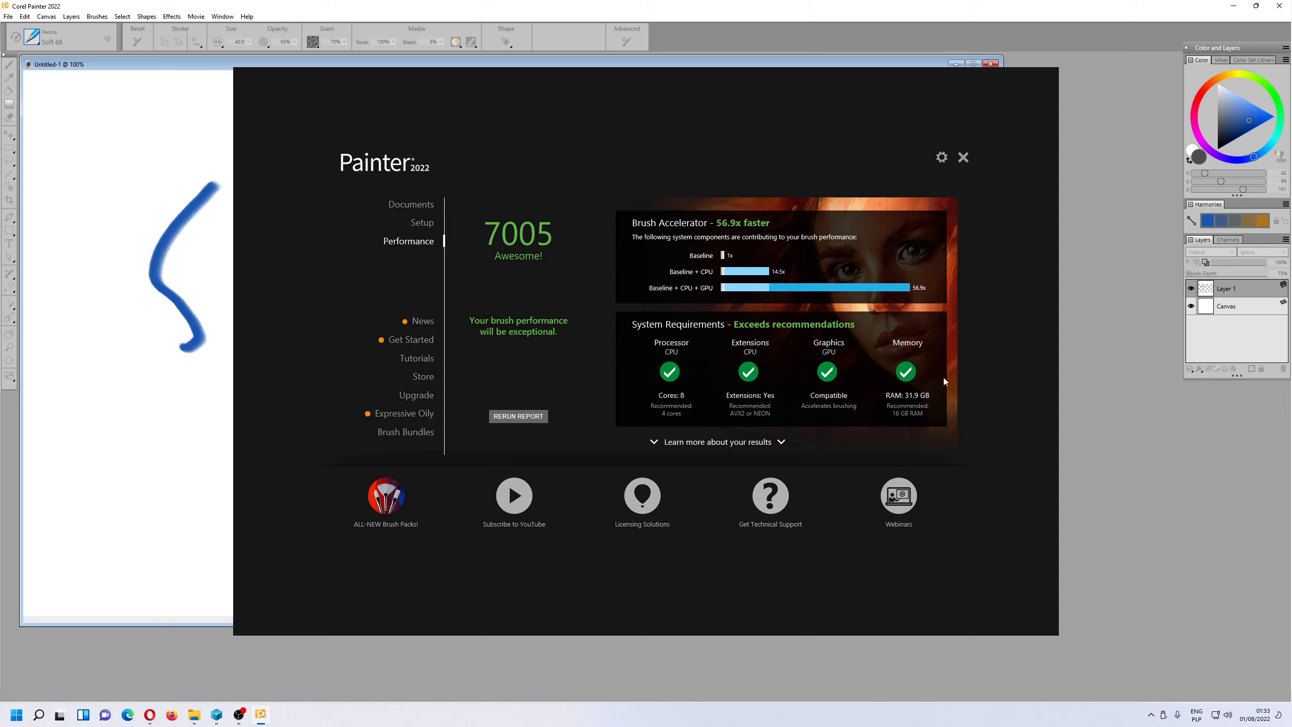
left_click(963, 157)
Paint the remaining letters of the first name in blue beside the S and Z, undoing the first horizontal stroke.
left_click_drag(388, 191, 517, 192)
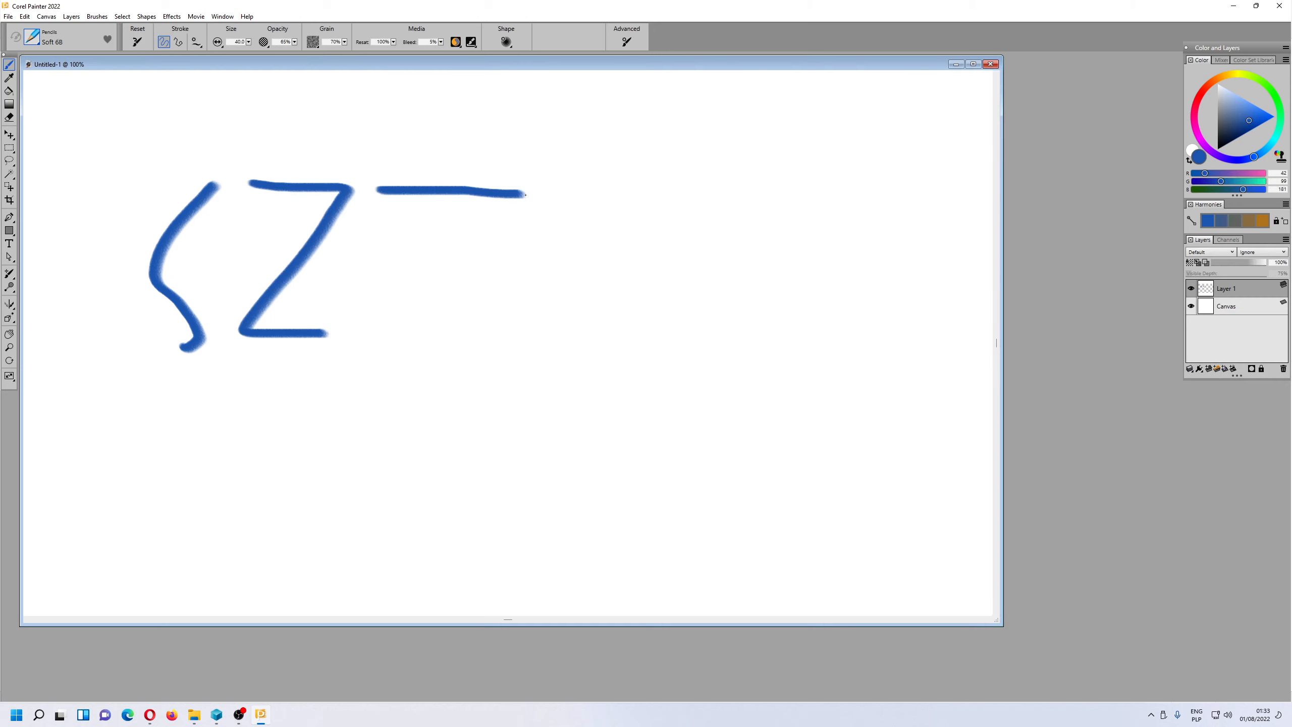
key("ctrl+z")
mouse_move(405, 190)
left_mouse_down()
mouse_move(456, 226)
mouse_move(434, 297)
mouse_move(544, 207)
mouse_move(550, 255)
mouse_move(594, 282)
mouse_move(600, 309)
left_mouse_up()
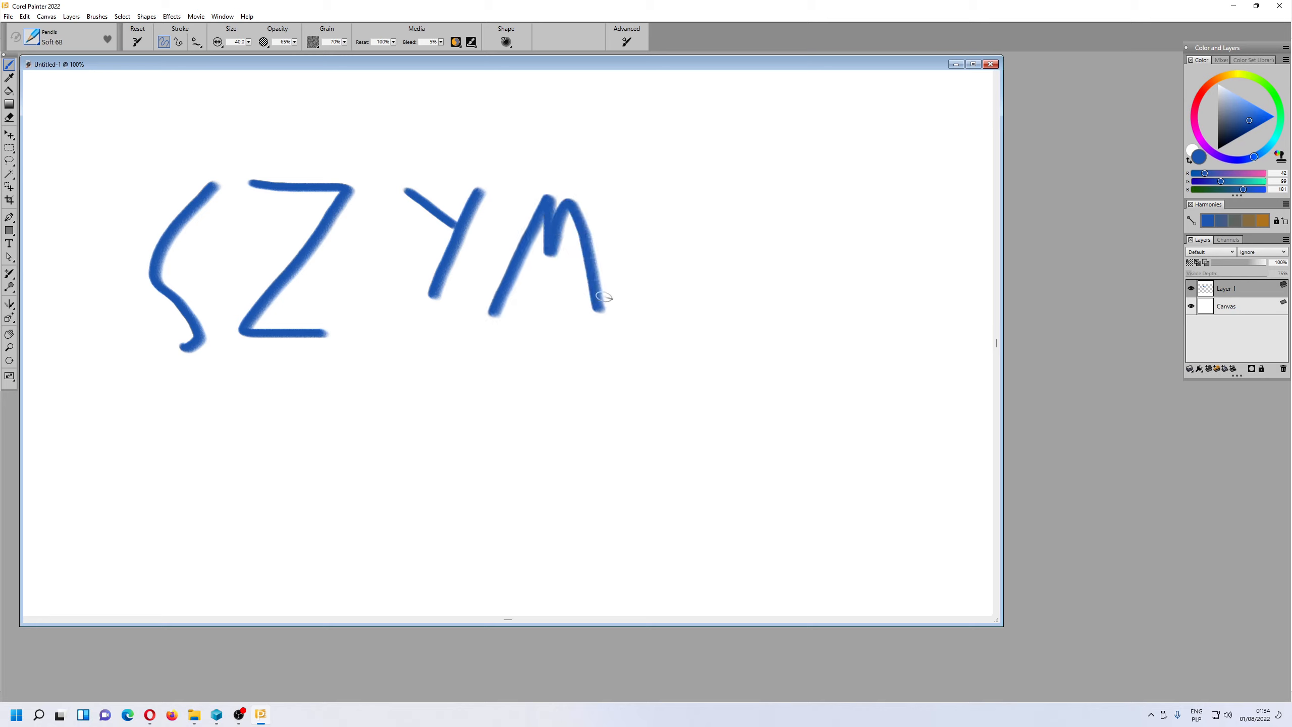
mouse_move(656, 213)
left_mouse_down()
mouse_move(659, 295)
mouse_move(652, 210)
left_mouse_up()
left_click_drag(729, 203, 731, 309)
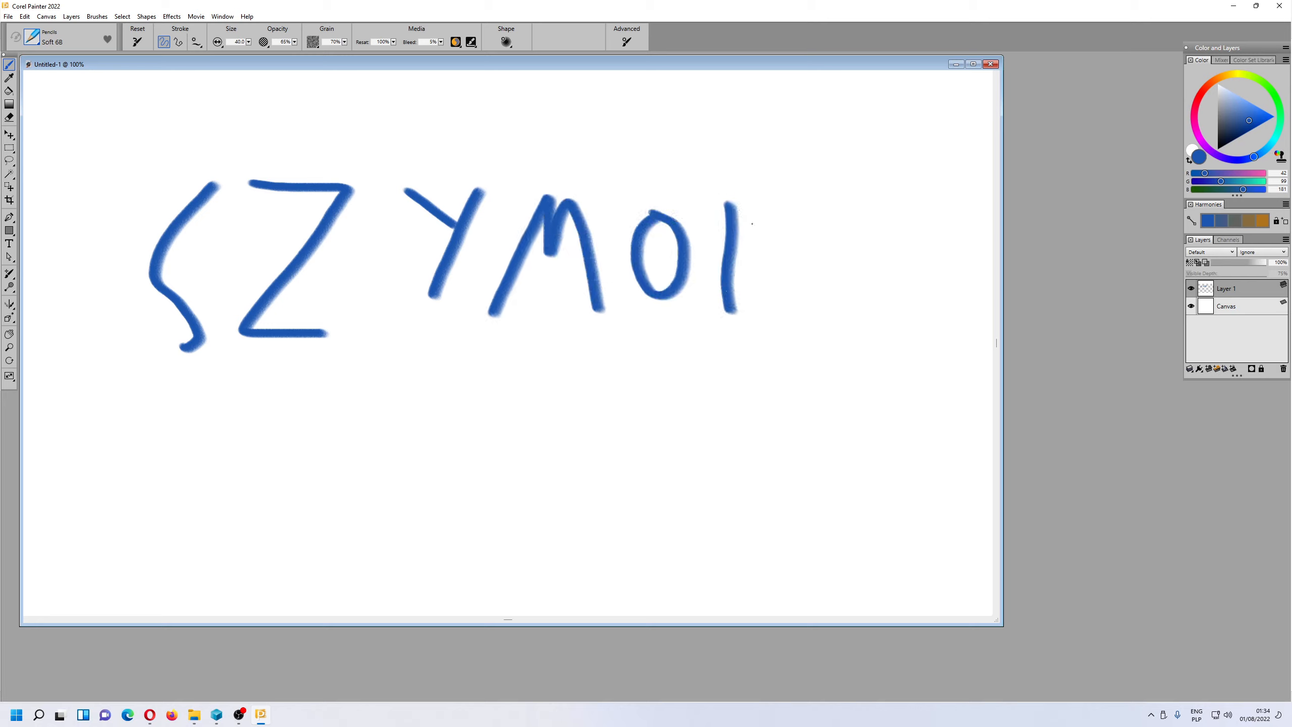
left_click_drag(729, 202, 800, 206)
Select the NVIDIA CUDA graphics processor for brush acceleration in the Performance preferences.
left_click(25, 18)
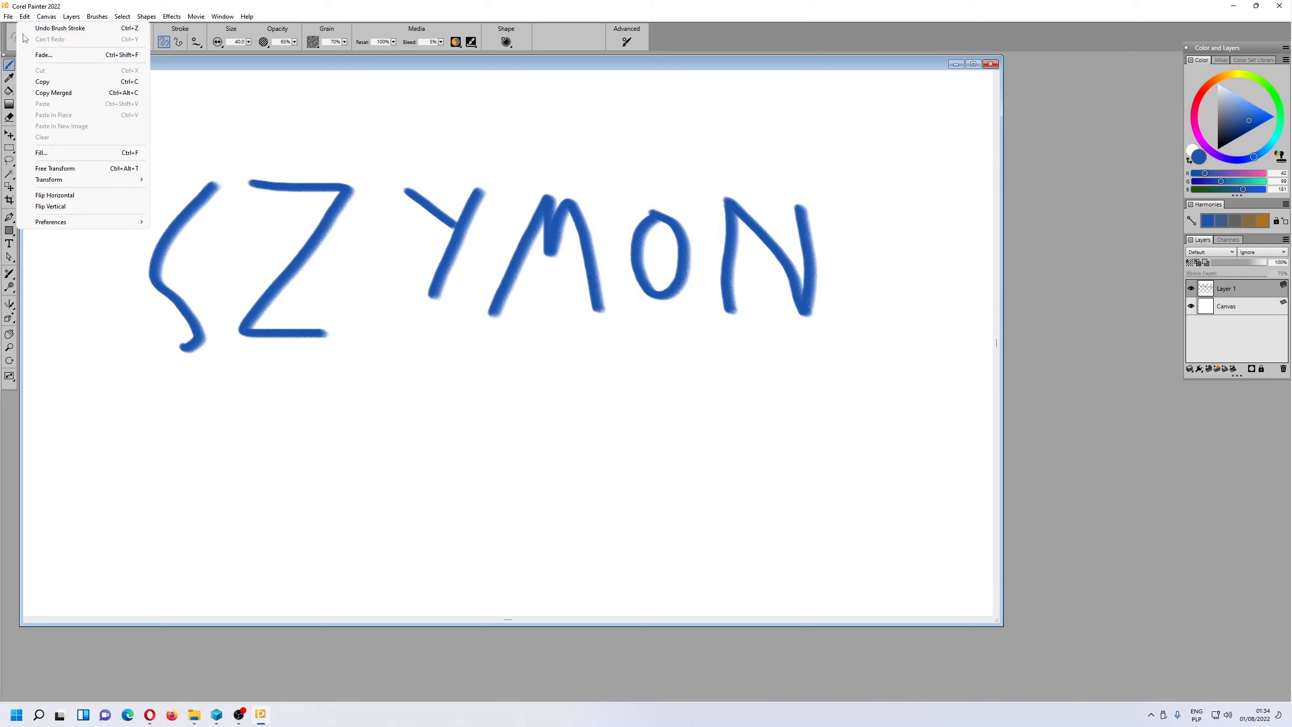
mouse_move(81, 222)
left_click(177, 223)
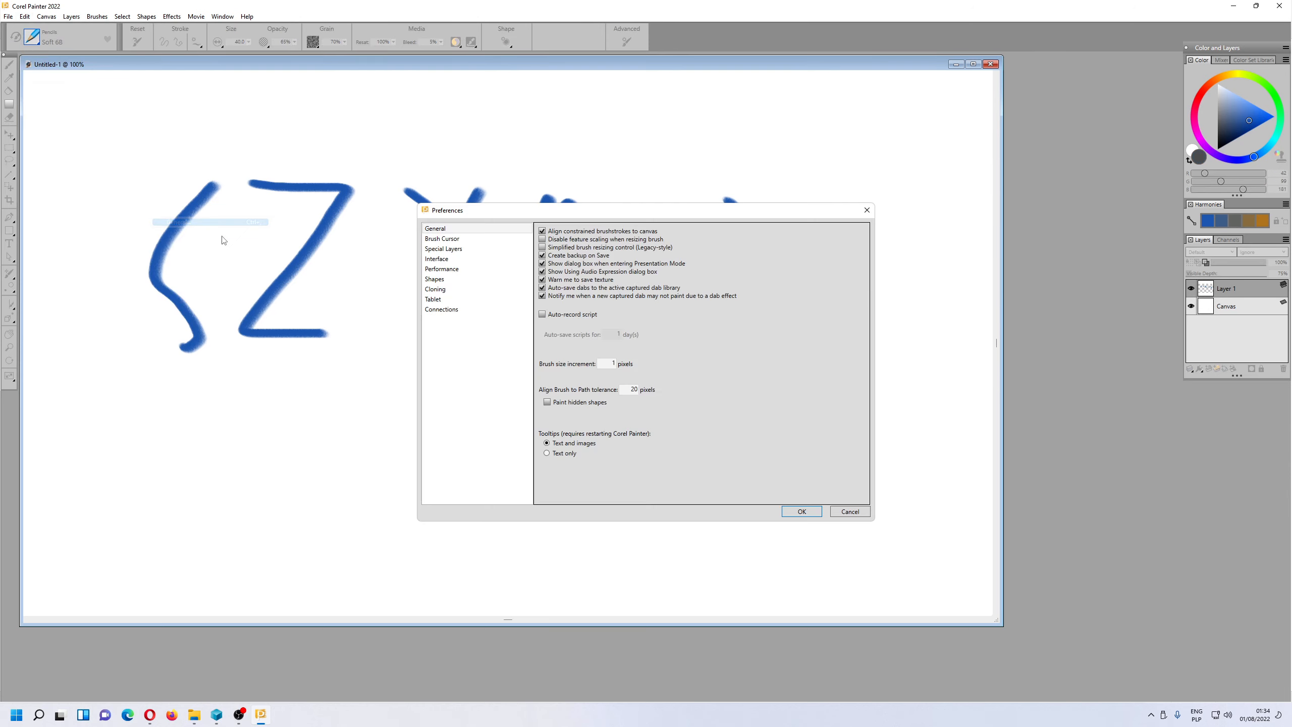
left_click(444, 270)
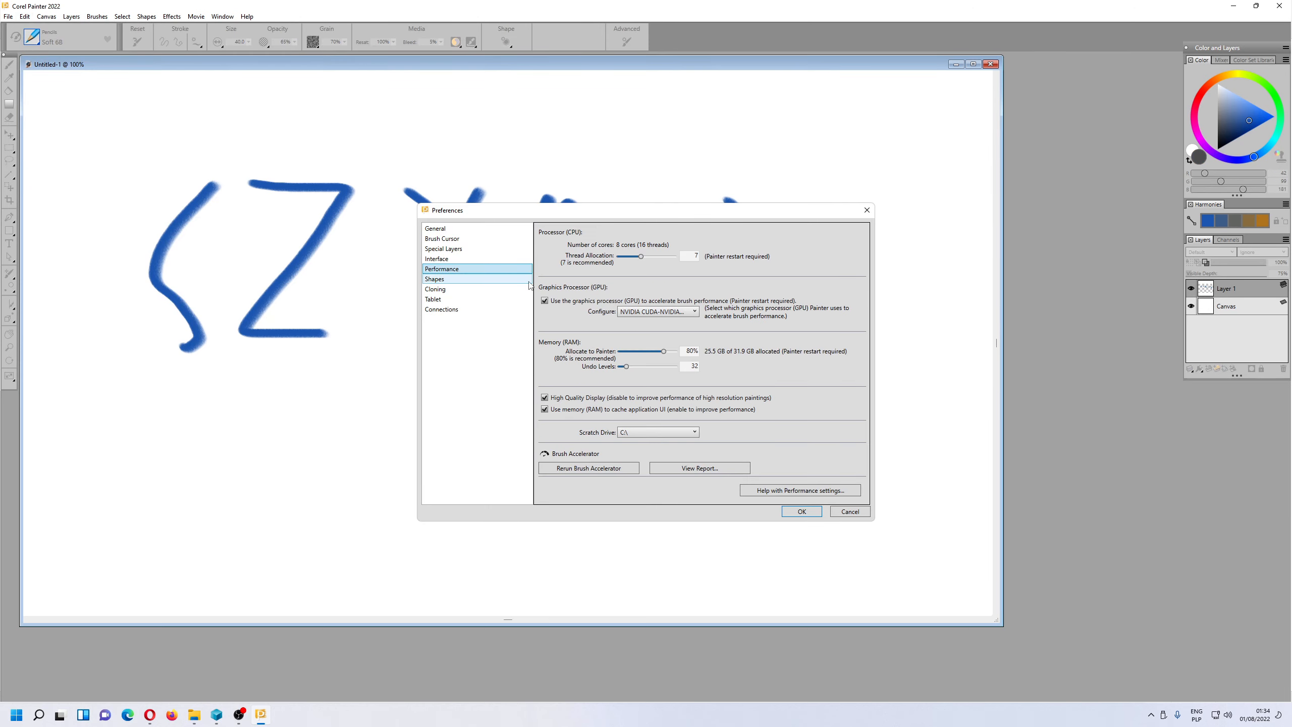
left_click(654, 313)
left_click(670, 321)
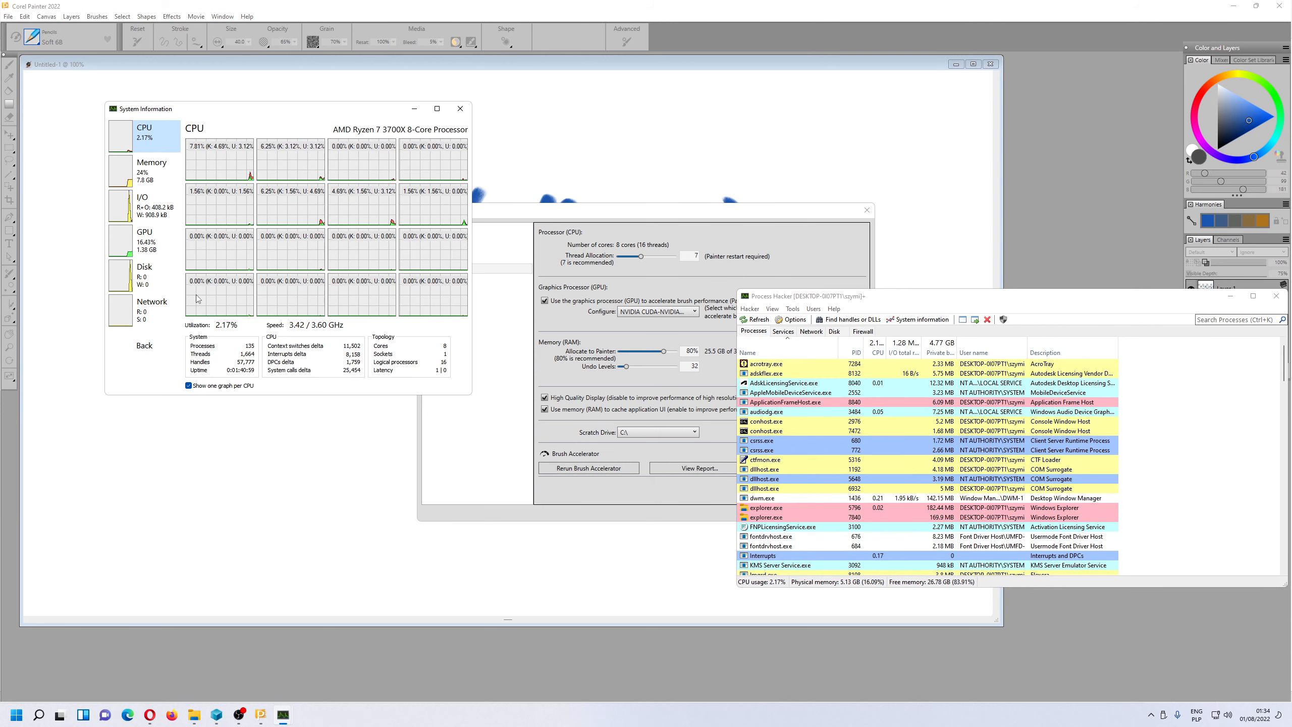
Examine the GPU and CPU usage graphs in Process Hacker's System Information, close them and accept the Painter preferences.
left_click(145, 249)
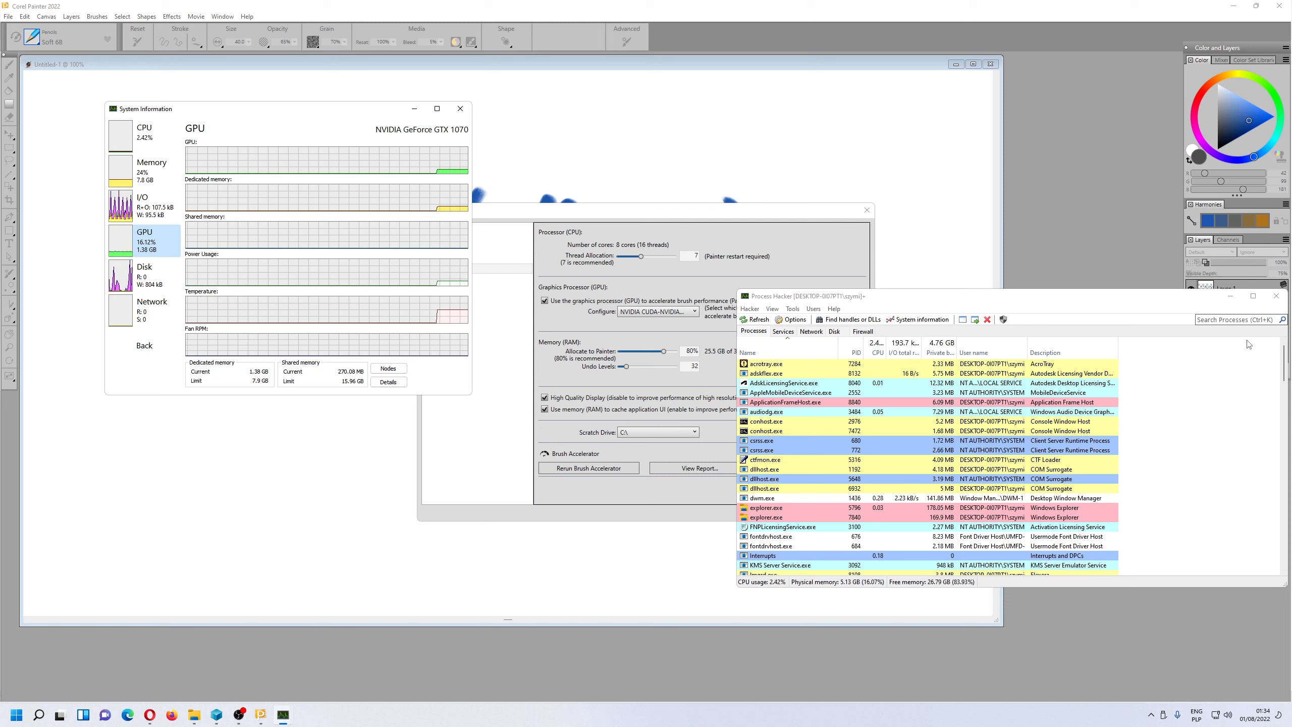
mouse_move(754, 370)
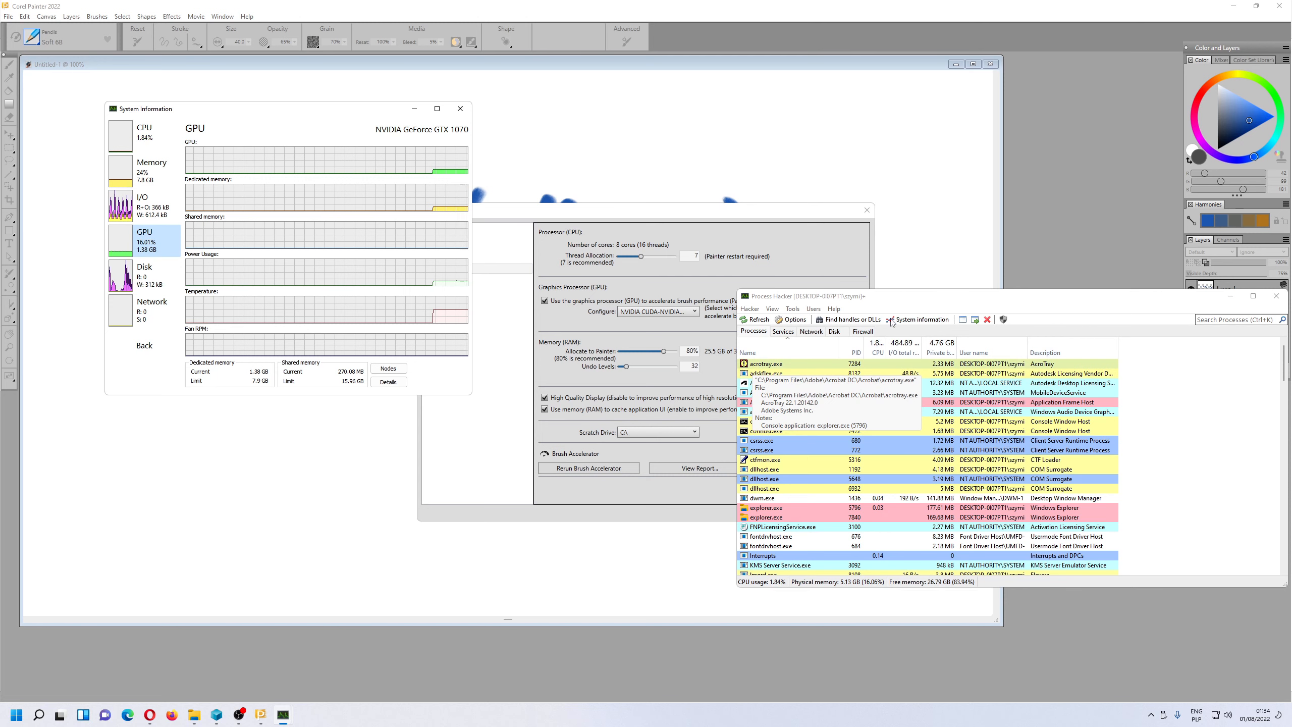
left_click(1230, 295)
mouse_move(449, 198)
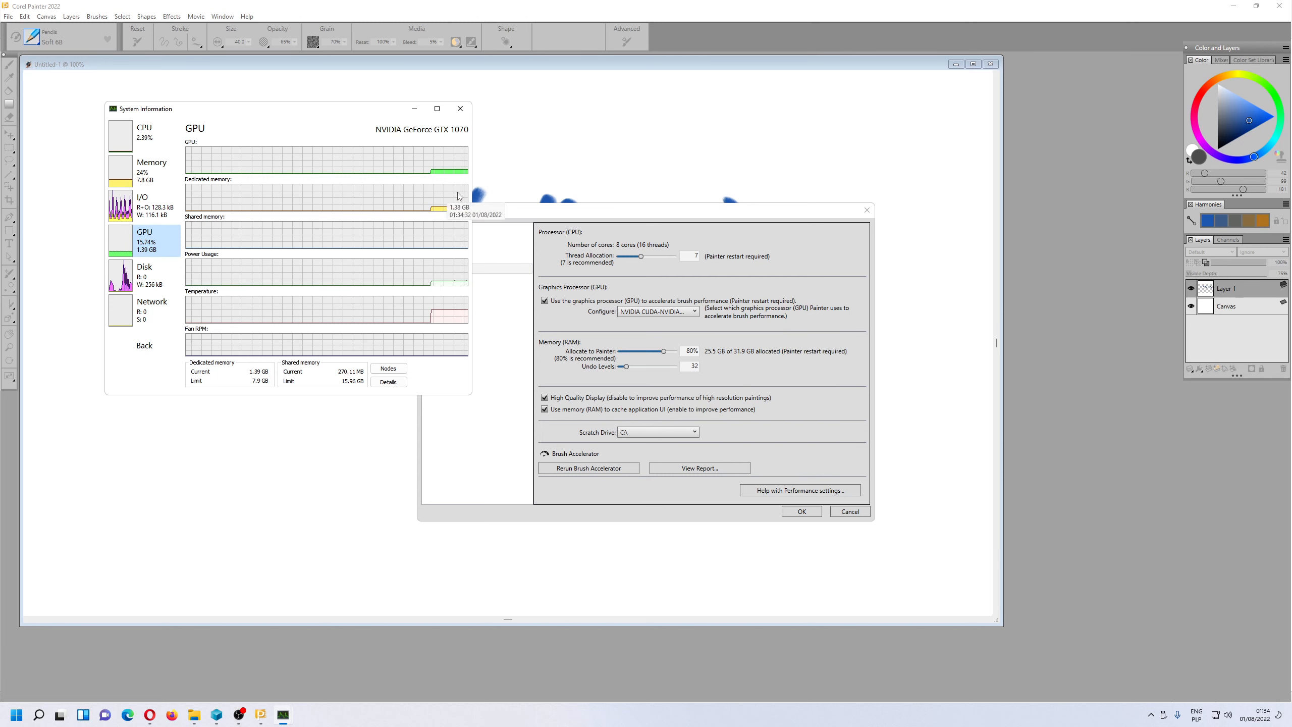
left_click(147, 144)
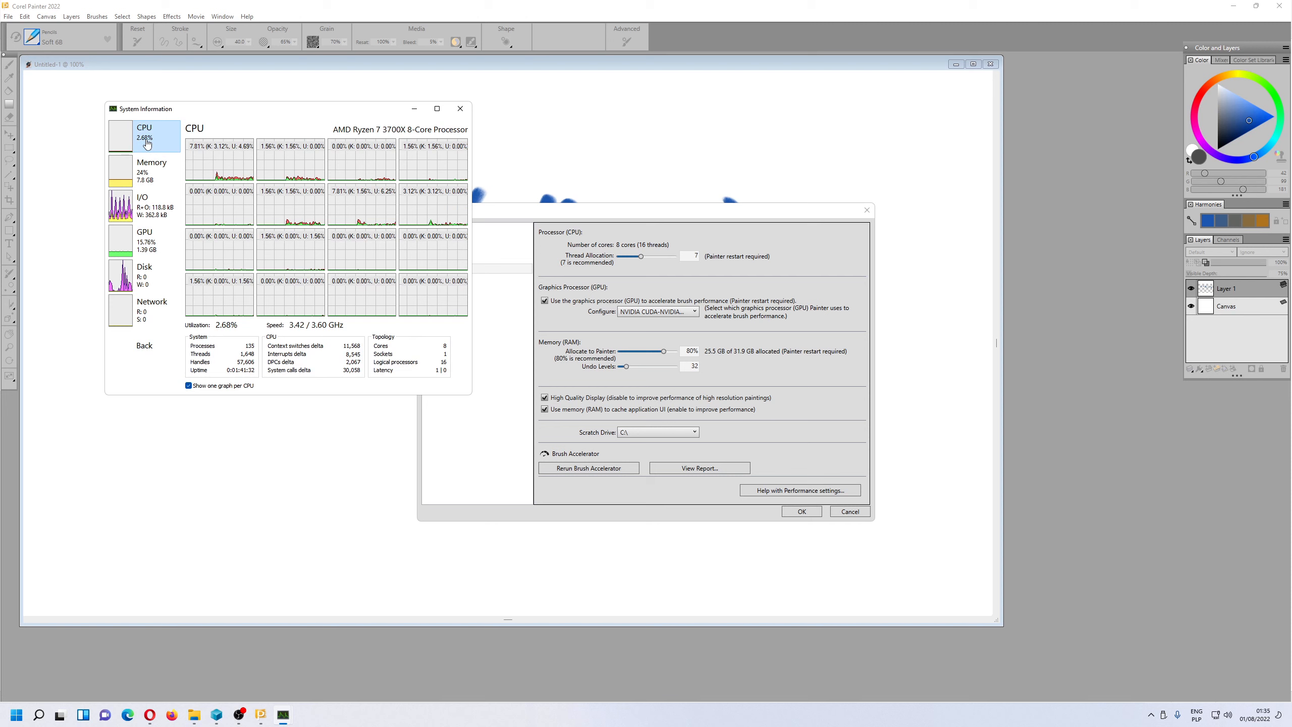
left_click(460, 109)
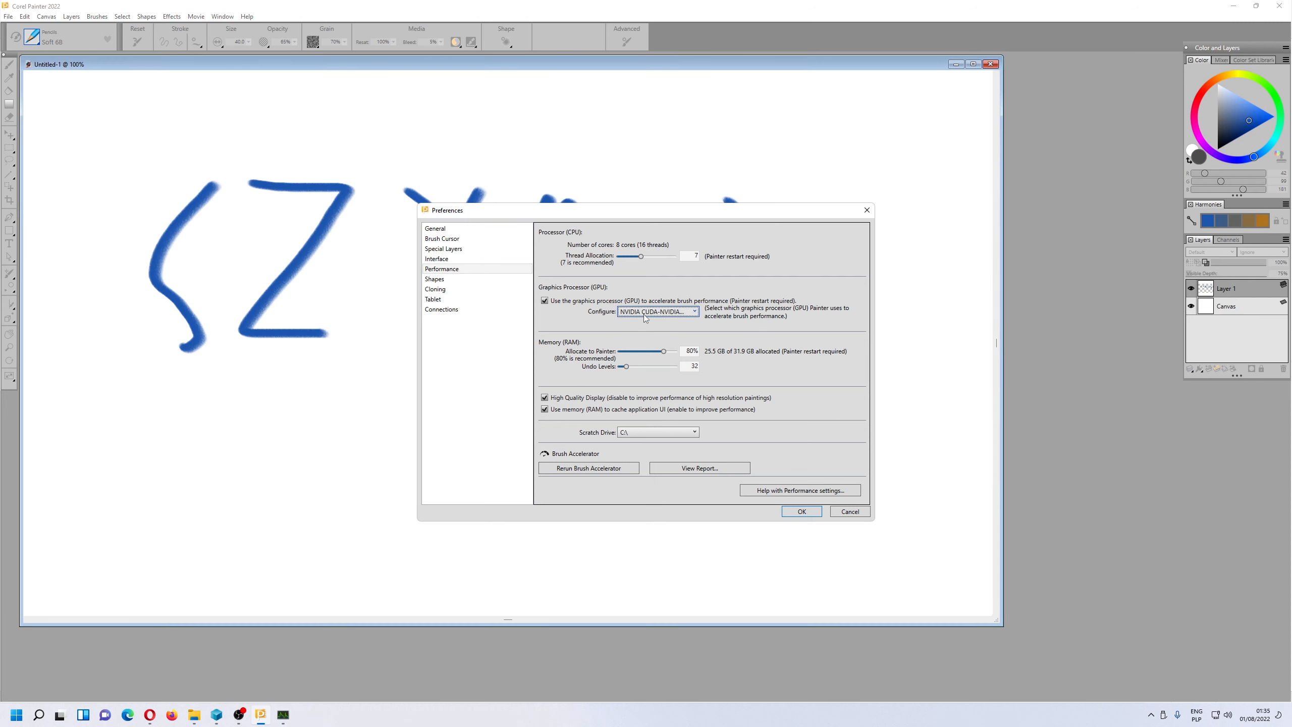
left_click(801, 512)
Browse the brush library and choose the Grainy Water brush from the Blenders : General category.
left_click(34, 42)
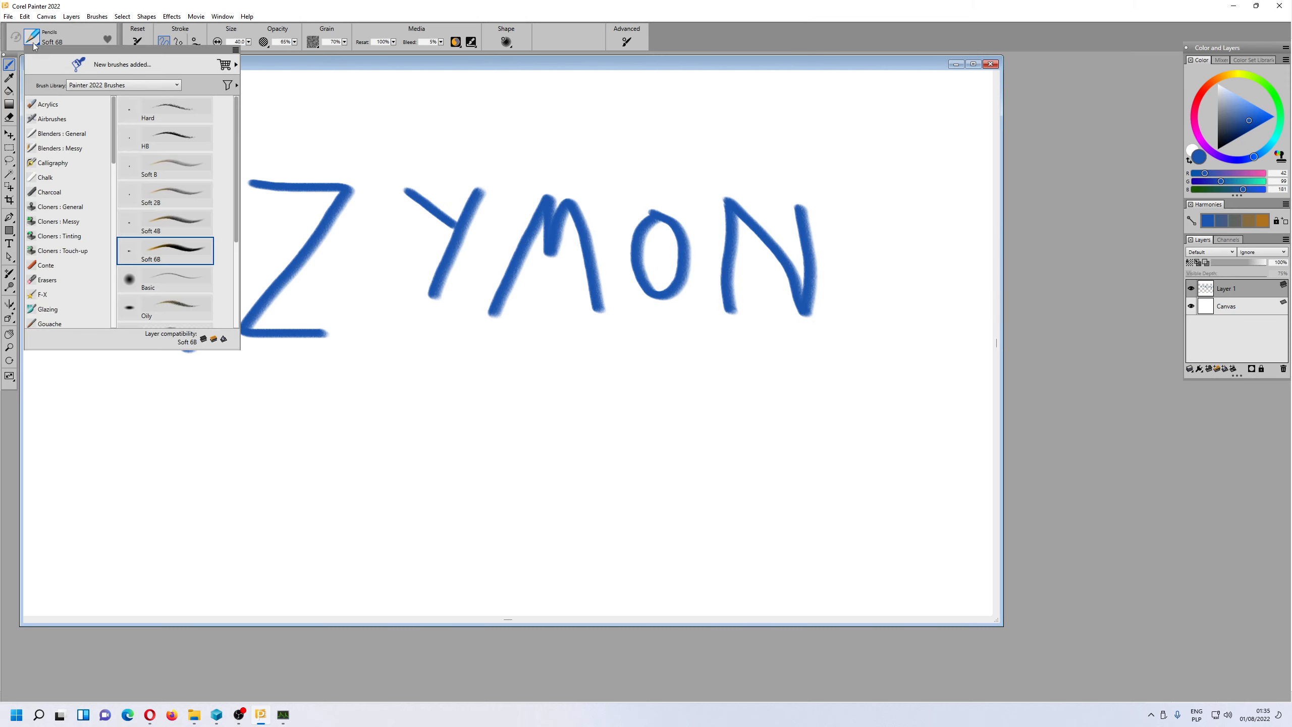
scroll(50, 181, "down", 10)
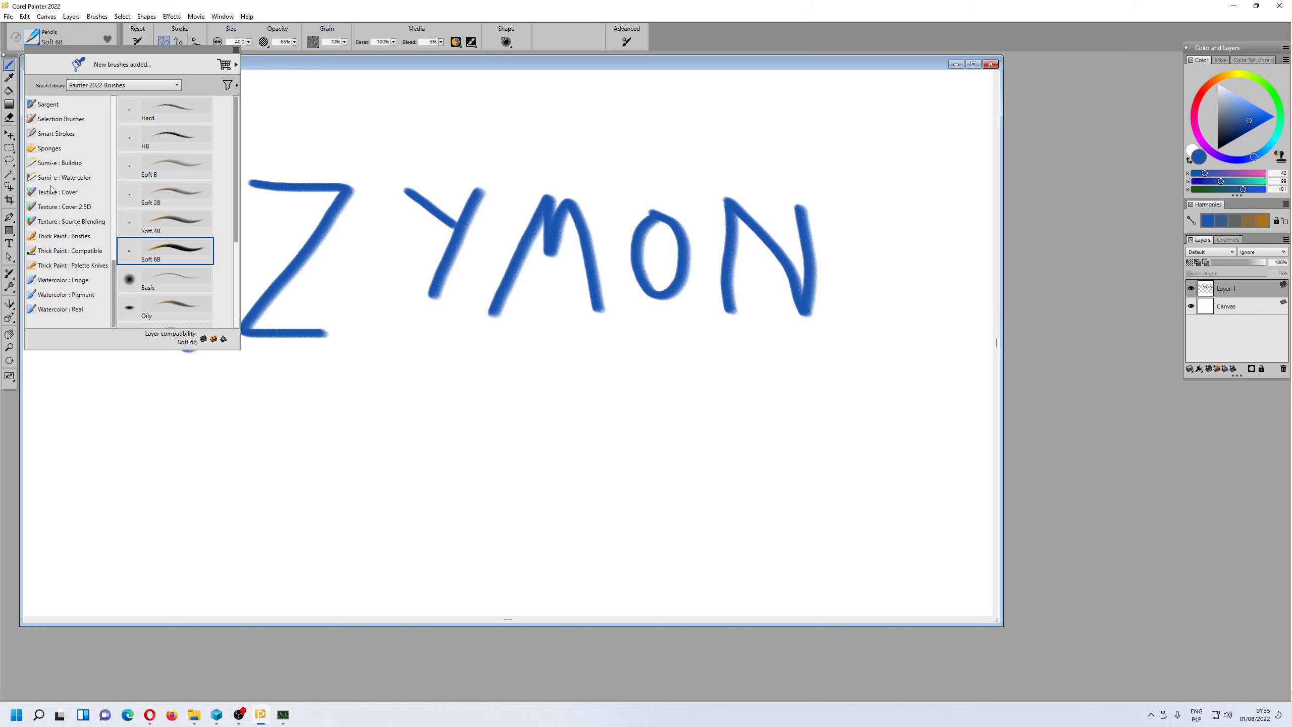
scroll(64, 259, "up", 5)
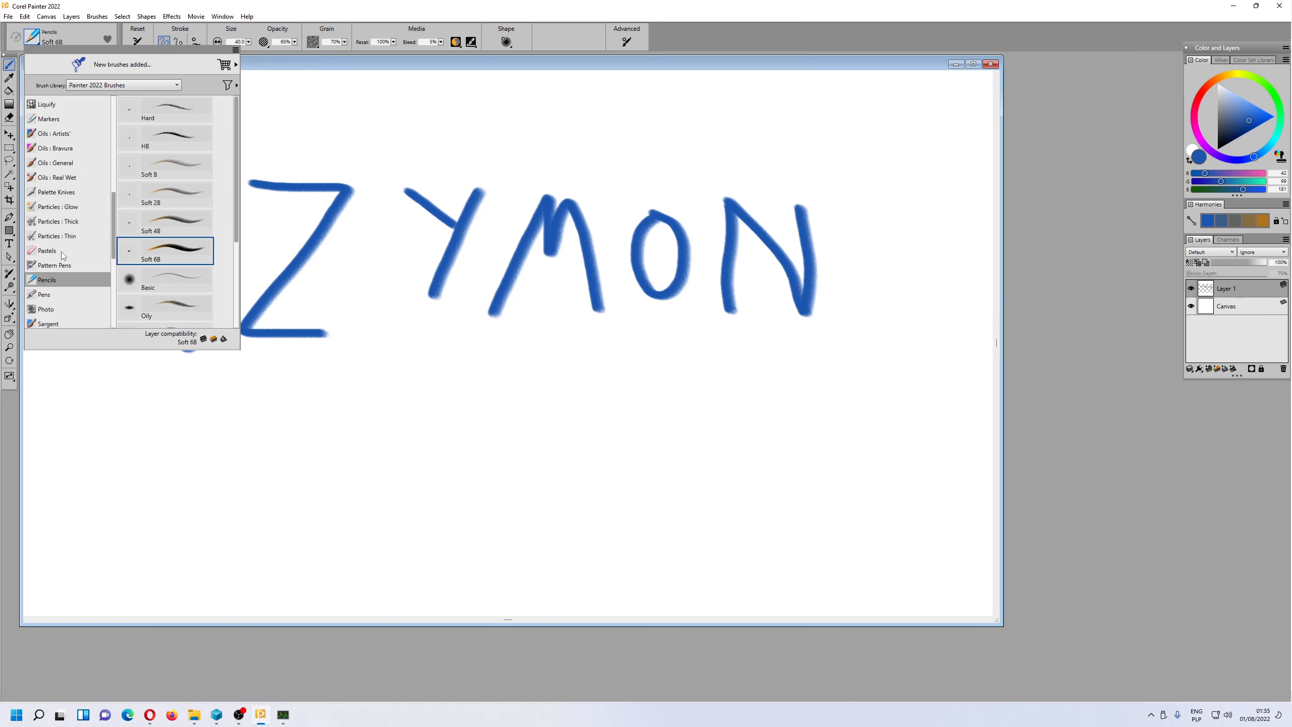
scroll(62, 251, "up", 6)
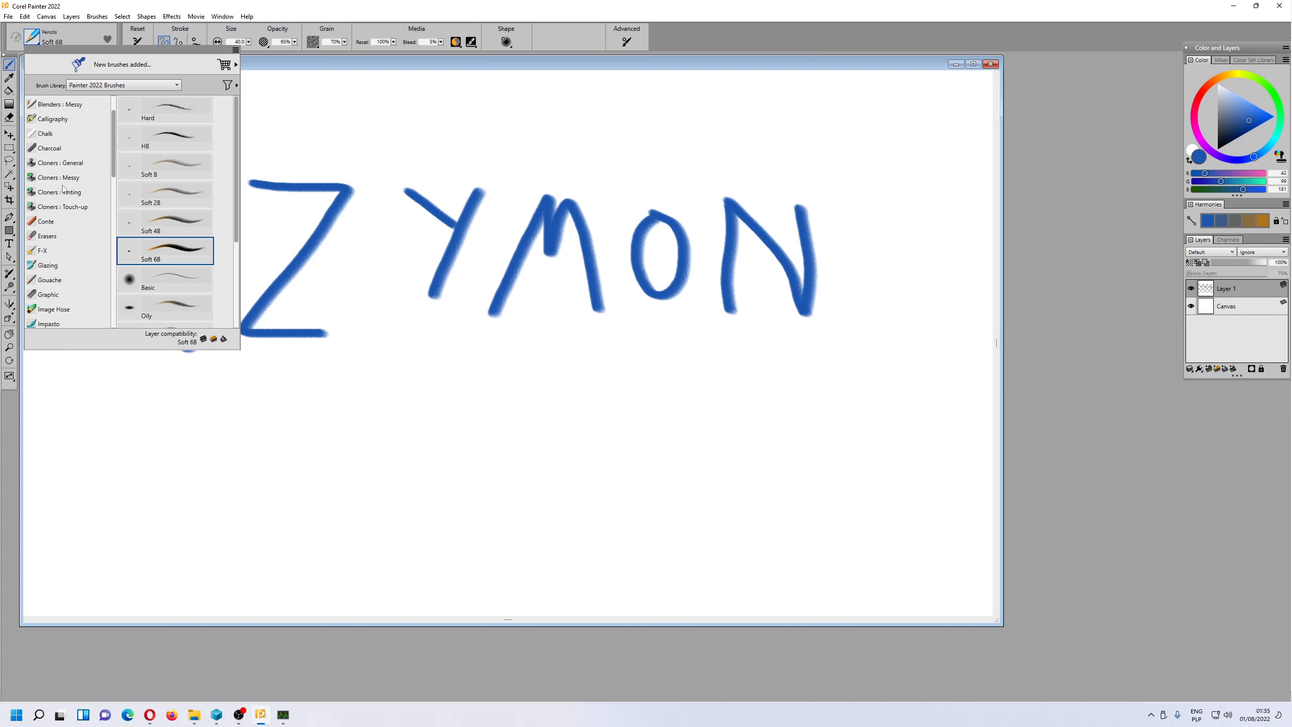
scroll(62, 188, "up", 1)
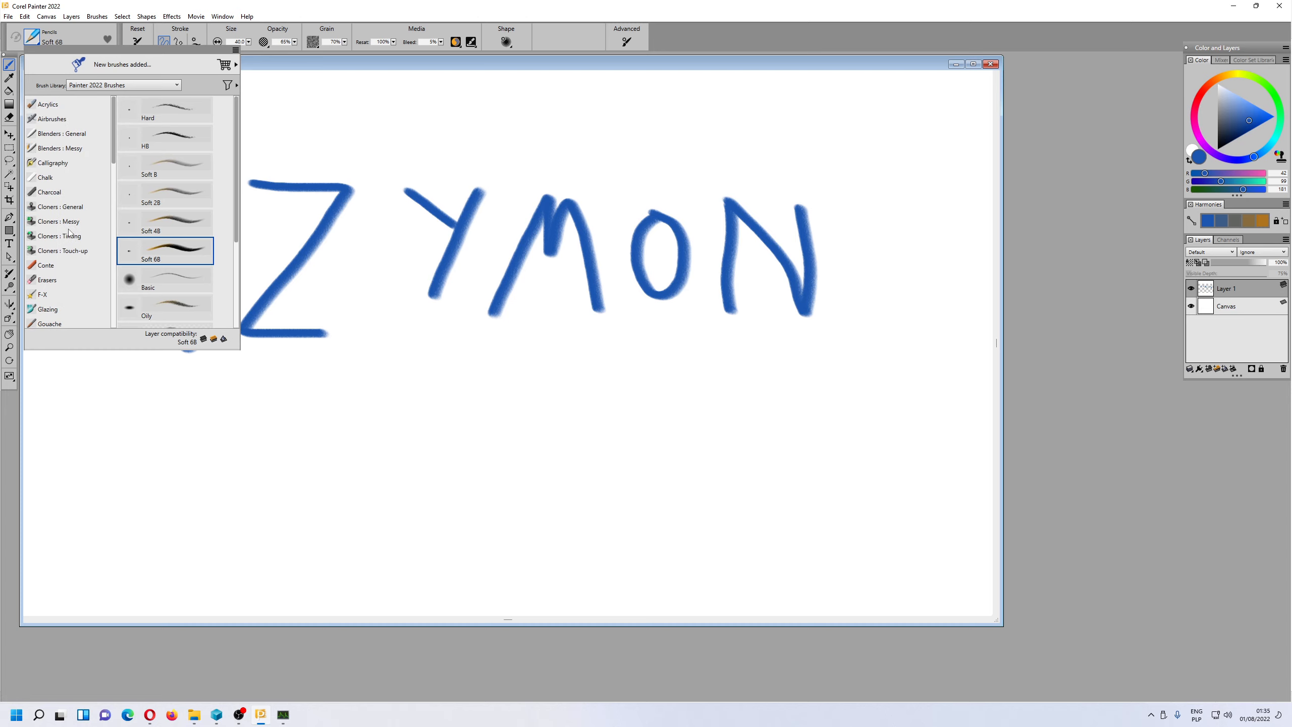
left_click(61, 133)
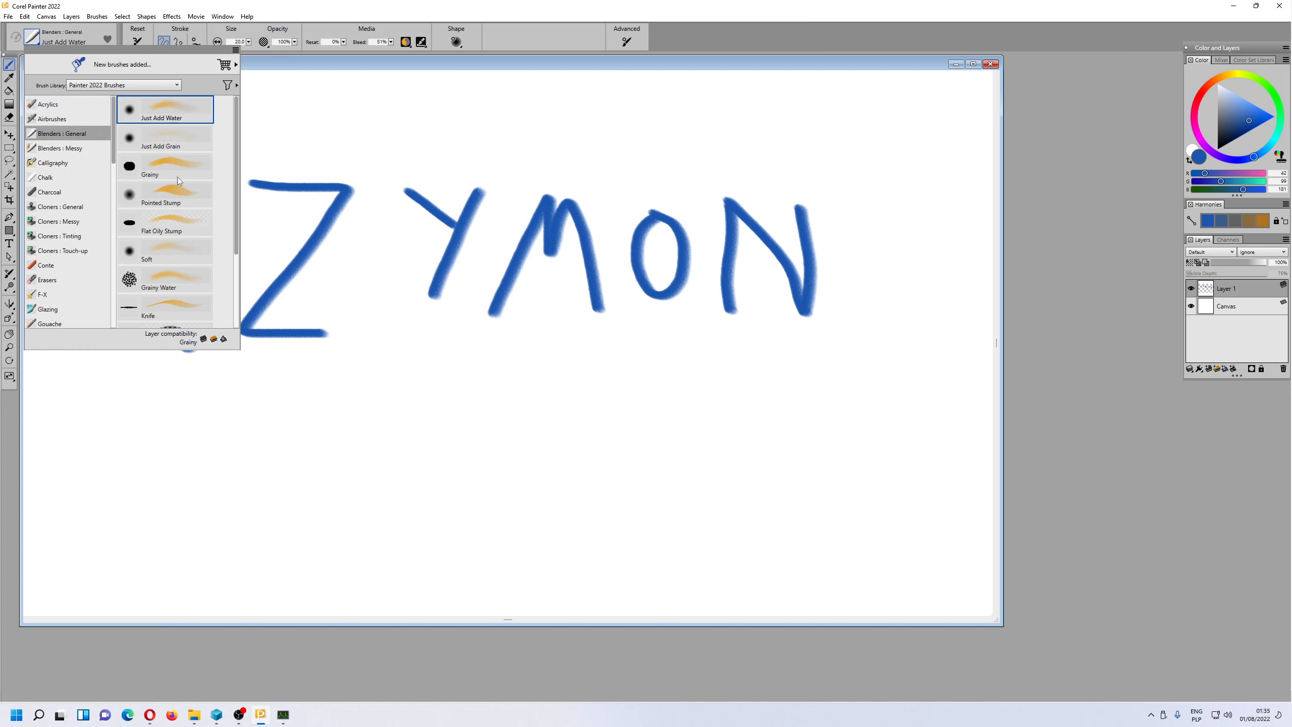
scroll(191, 229, "down", 1)
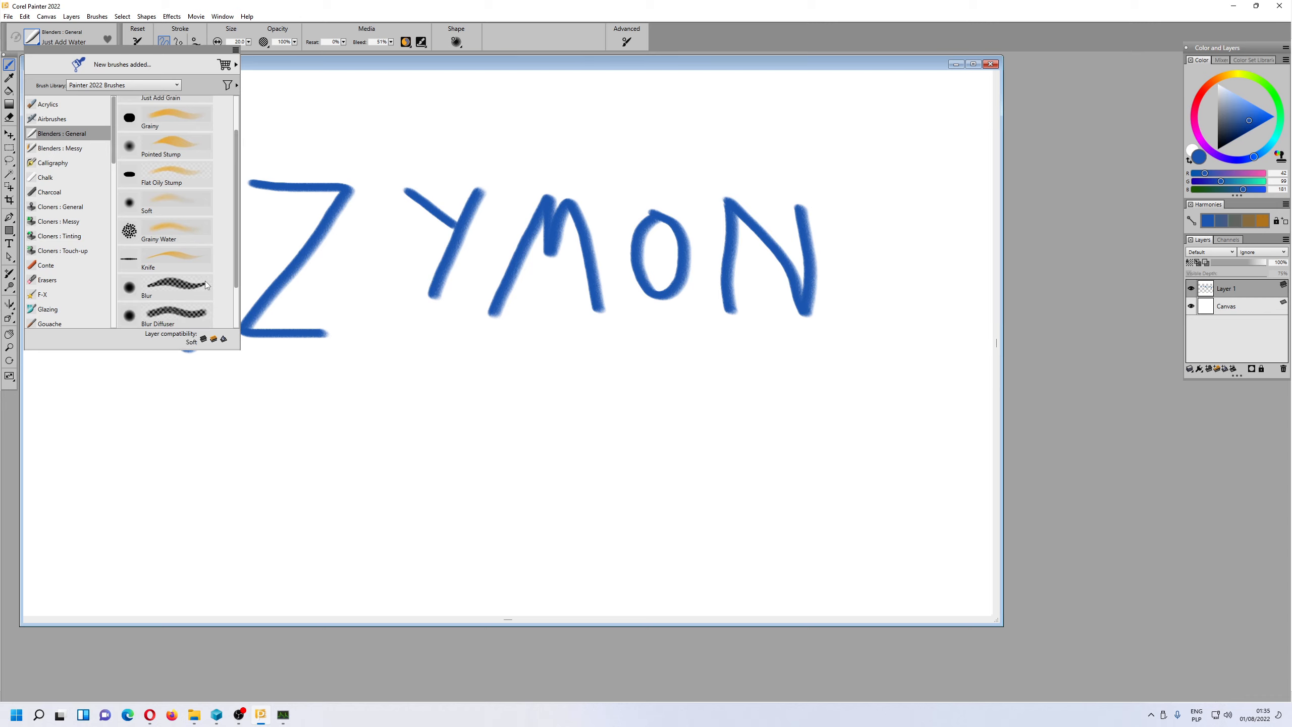
scroll(205, 282, "down", 1)
scroll(188, 273, "up", 2)
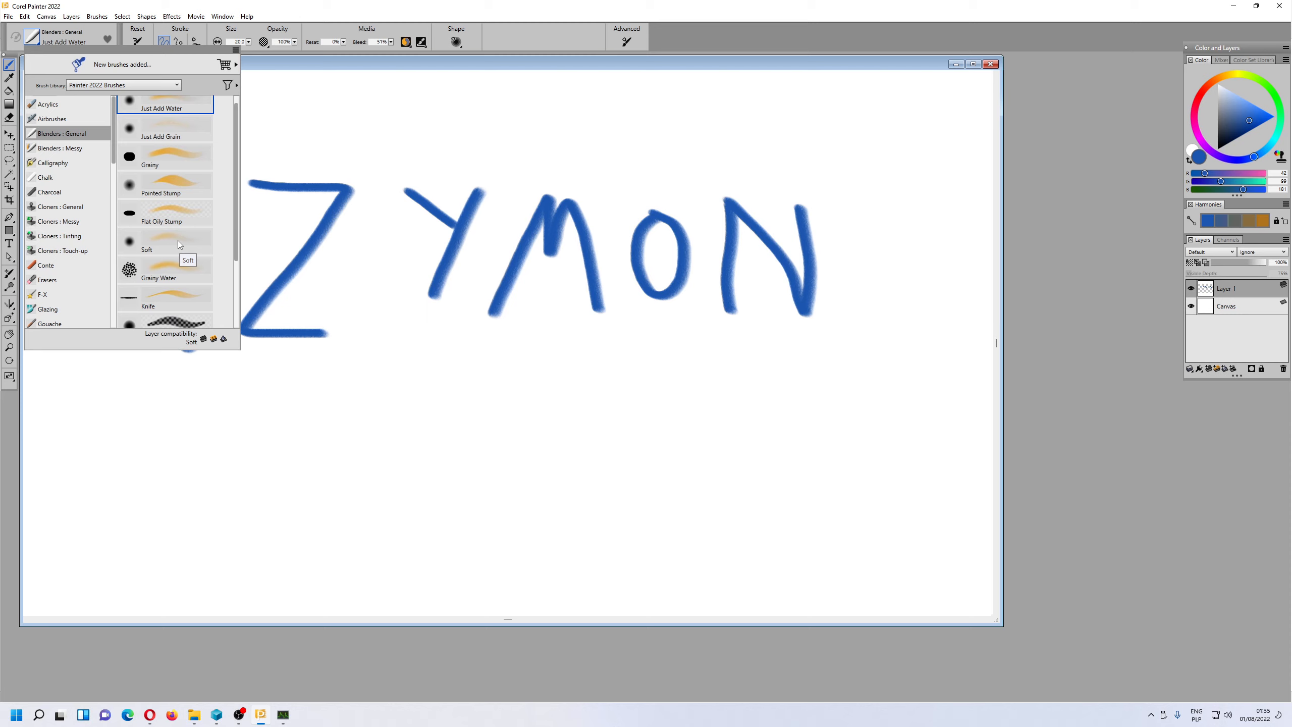
left_click(173, 264)
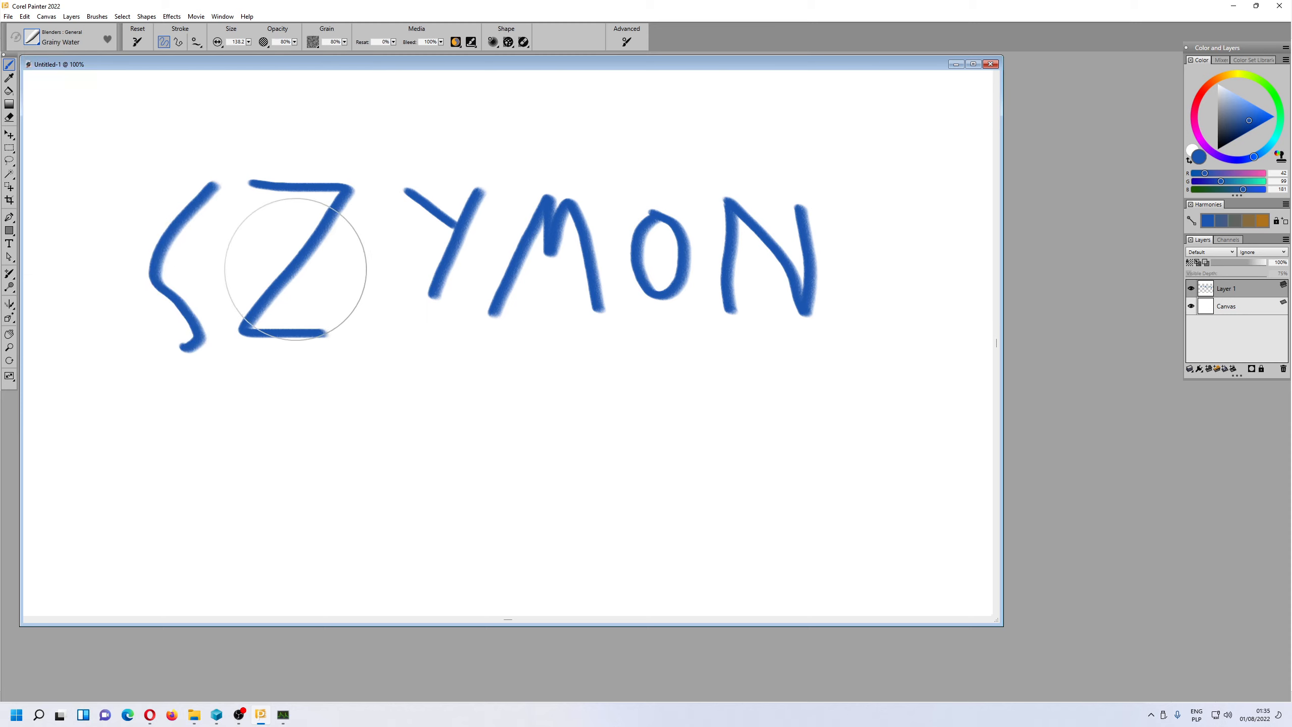
Reduce the Grainy Water brush size to about 102 and blend the bottom stroke of the letter Z.
key("bracketleft")
key("bracketleft")
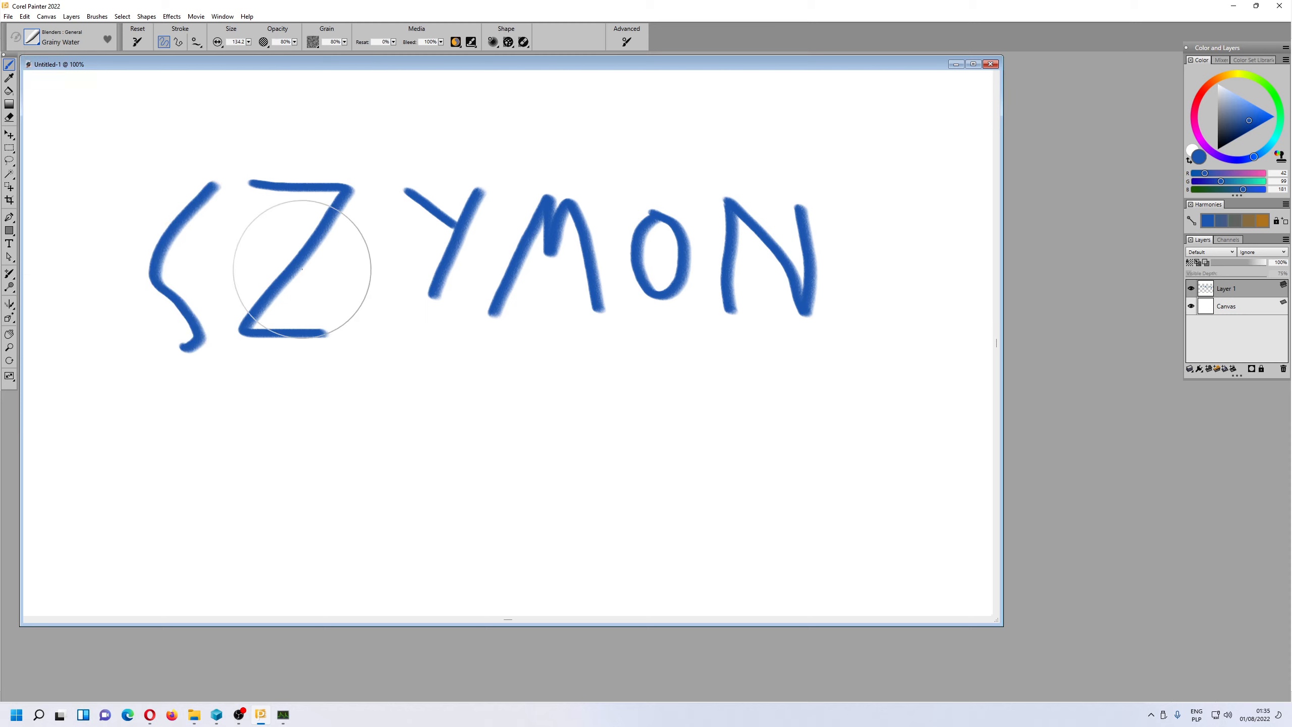
key("bracketleft")
key("bracketleft")
key("bracketleft")
key("bracketleft")
key("bracketleft")
key("bracketleft")
key("bracketleft")
key("bracketleft")
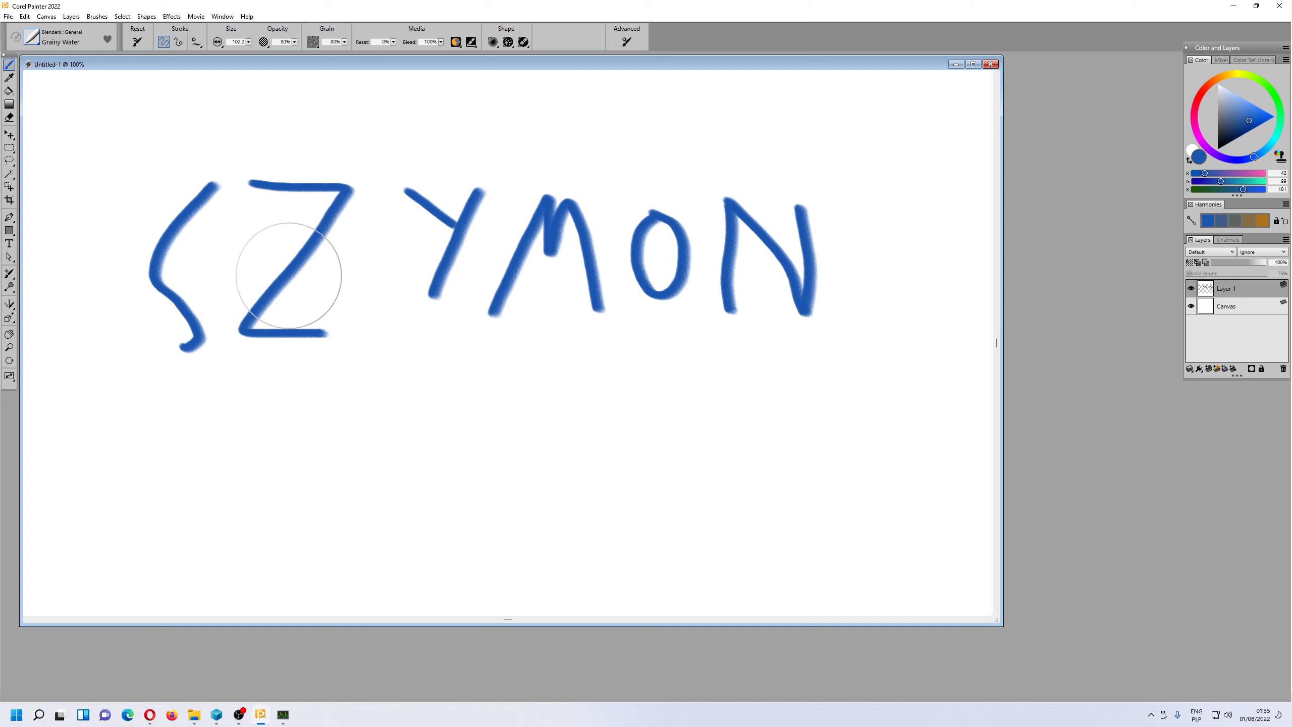
left_click_drag(254, 324, 318, 331)
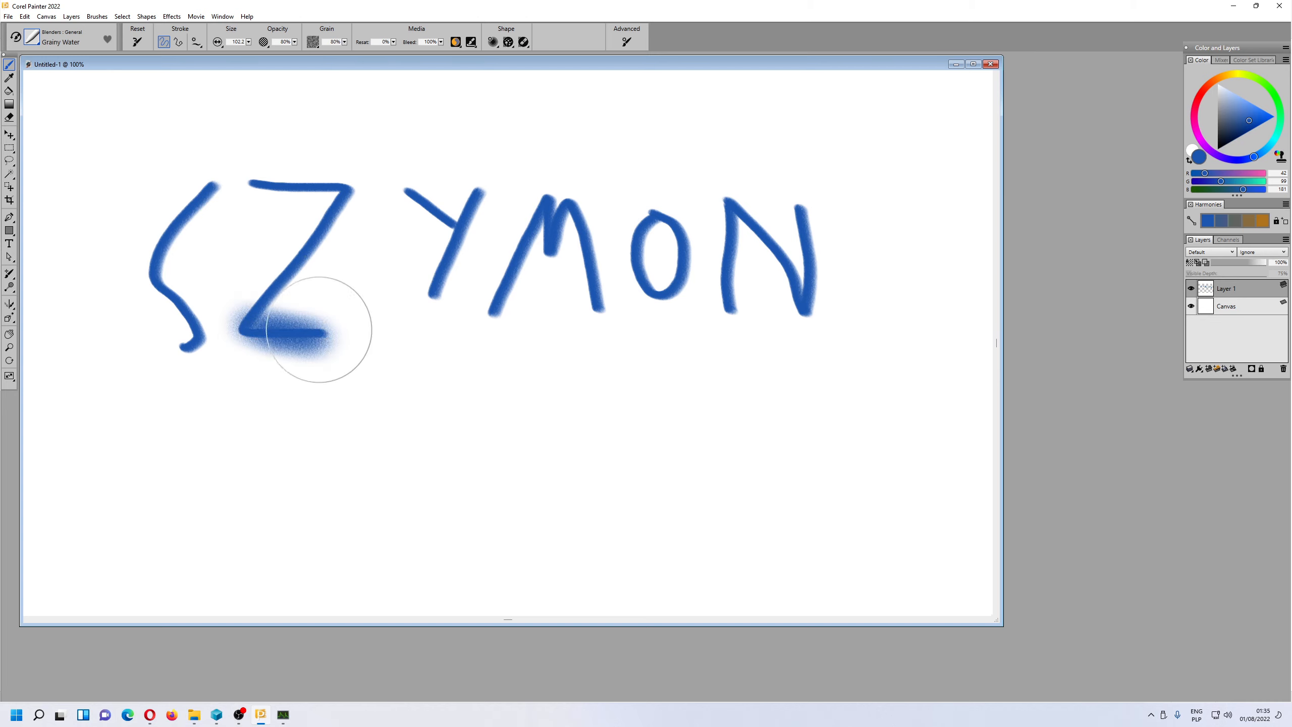
Choose the Flat Oily Stump blender and smear the diagonal stroke of the Z.
left_click(39, 42)
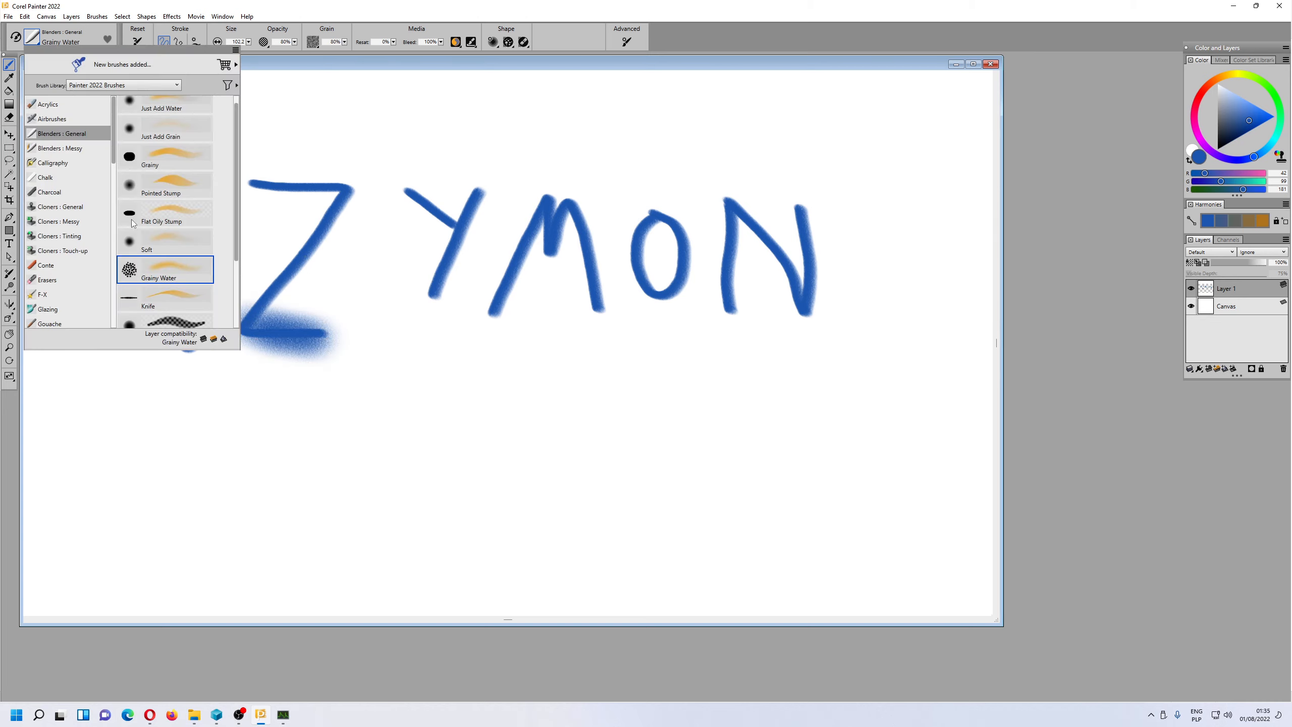
left_click(172, 210)
mouse_move(348, 230)
left_mouse_down()
mouse_move(308, 239)
mouse_move(267, 309)
mouse_move(331, 232)
left_mouse_up()
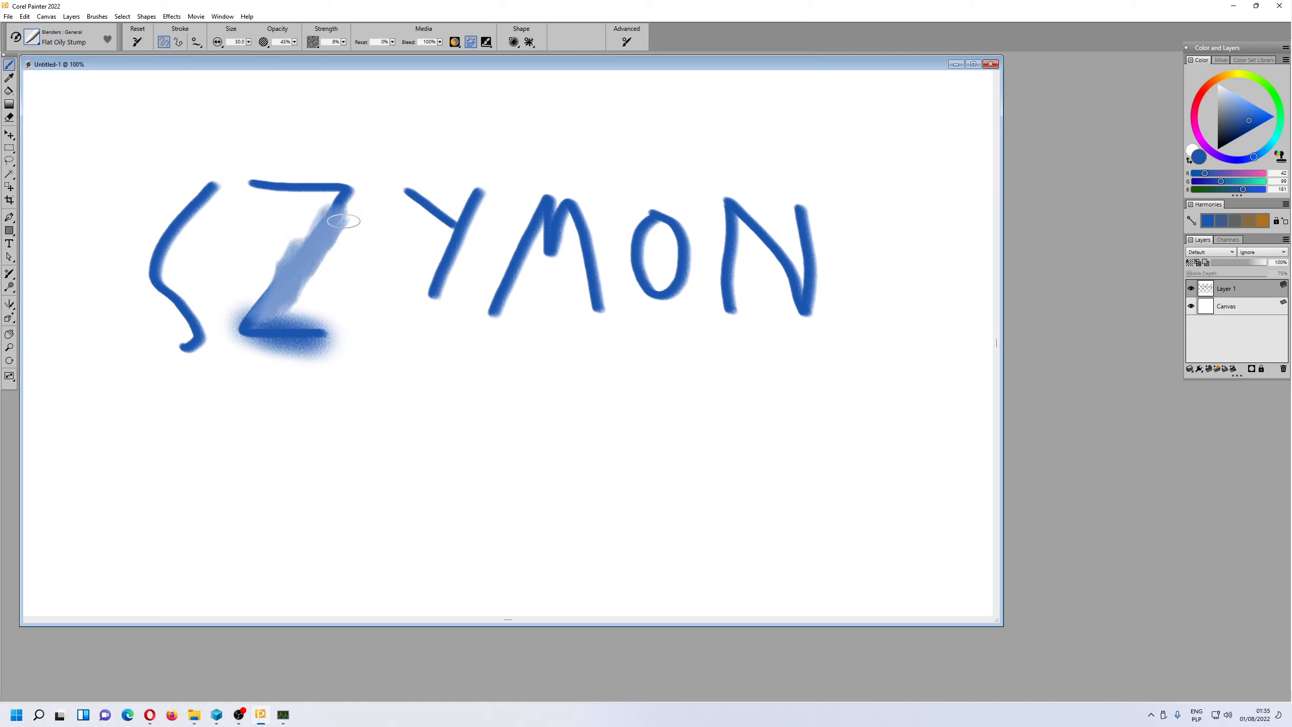
Set the Flat Oily Stump strength to 52% and its blending preset to Heavy Blender.
left_click(344, 42)
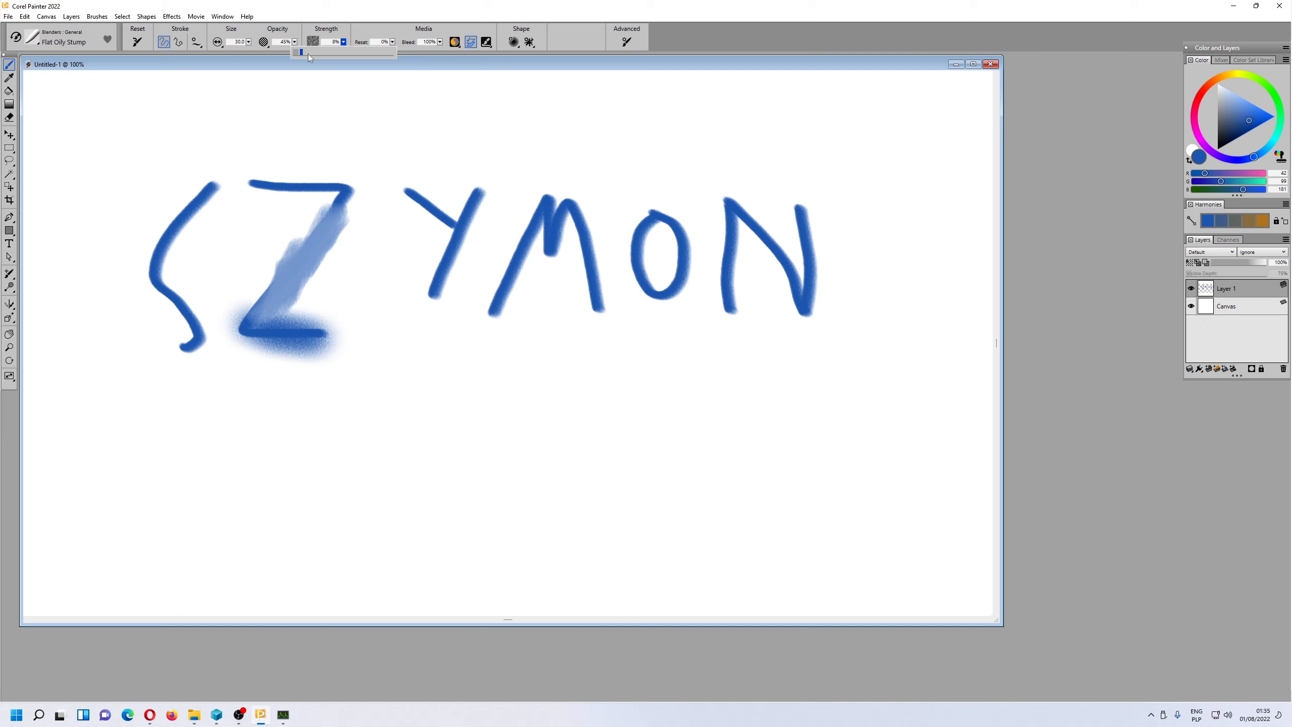
left_click_drag(308, 54, 348, 52)
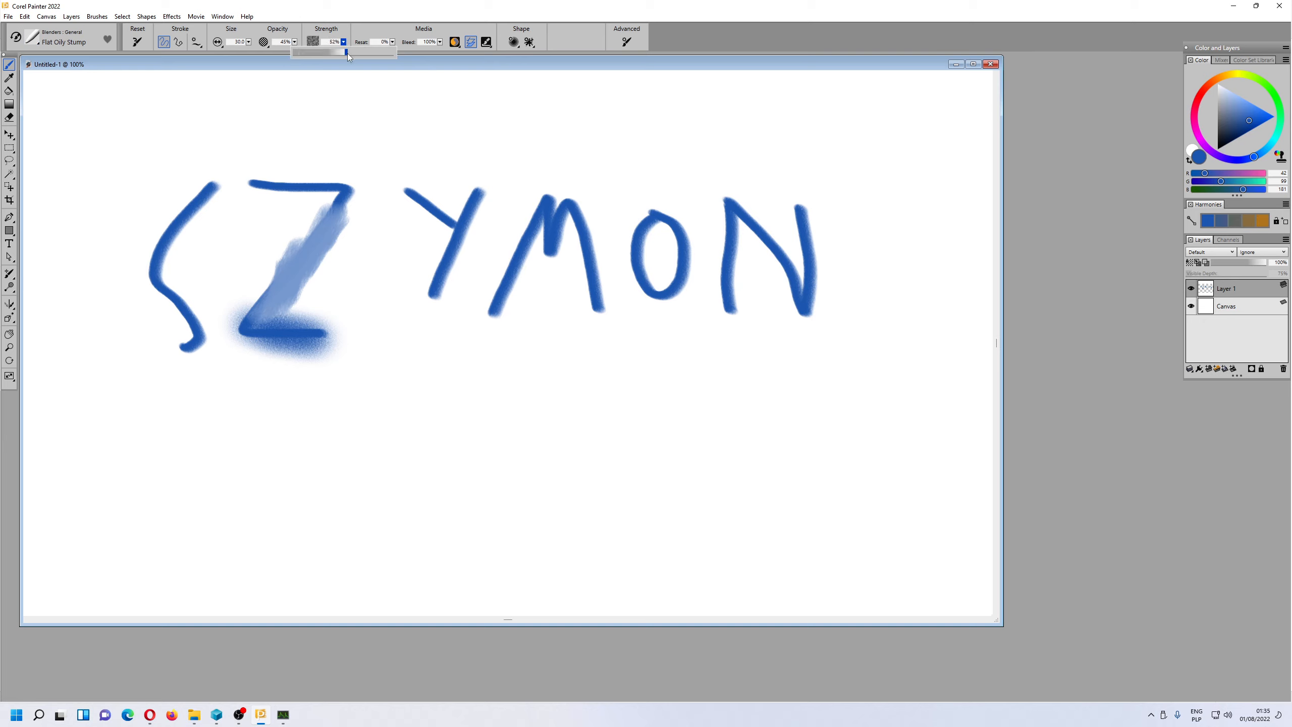
left_click(455, 42)
left_click(518, 74)
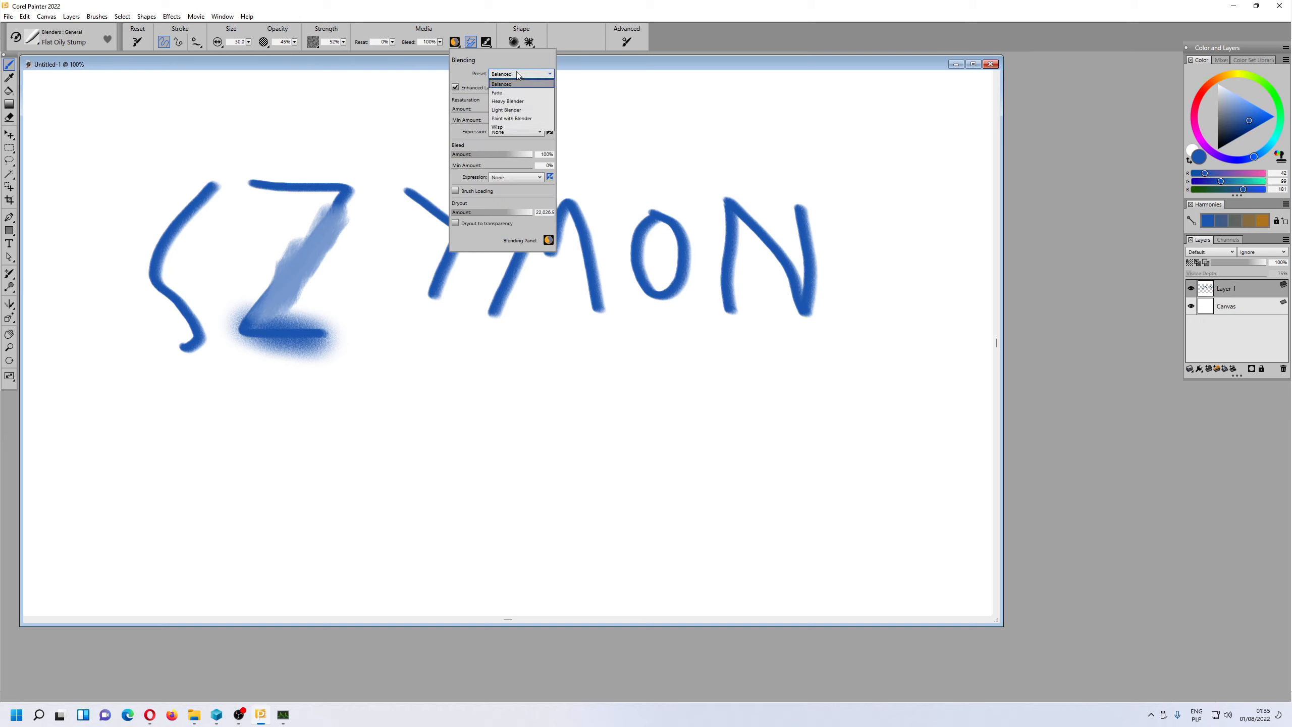
left_click(522, 99)
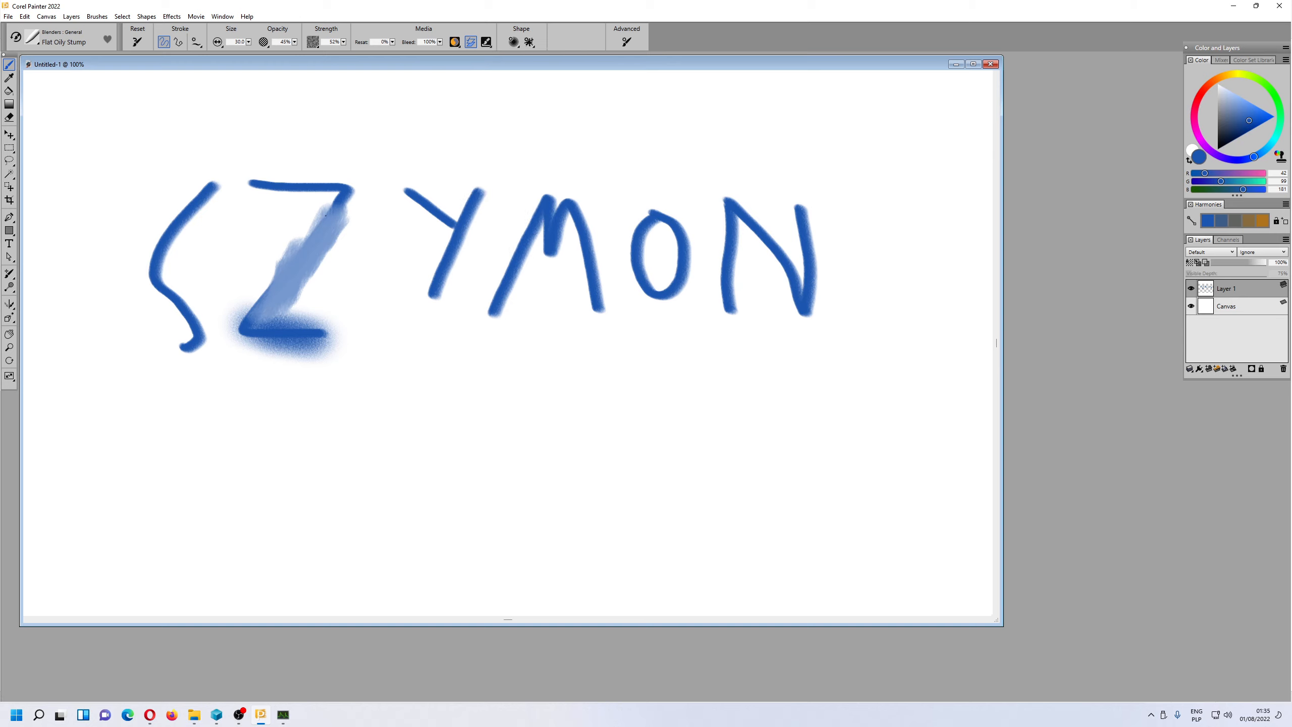
Raise the brush opacity to 100%, trying smears over the top of the Z and undoing them.
left_click_drag(326, 209, 307, 195)
key("ctrl+z")
left_click(294, 42)
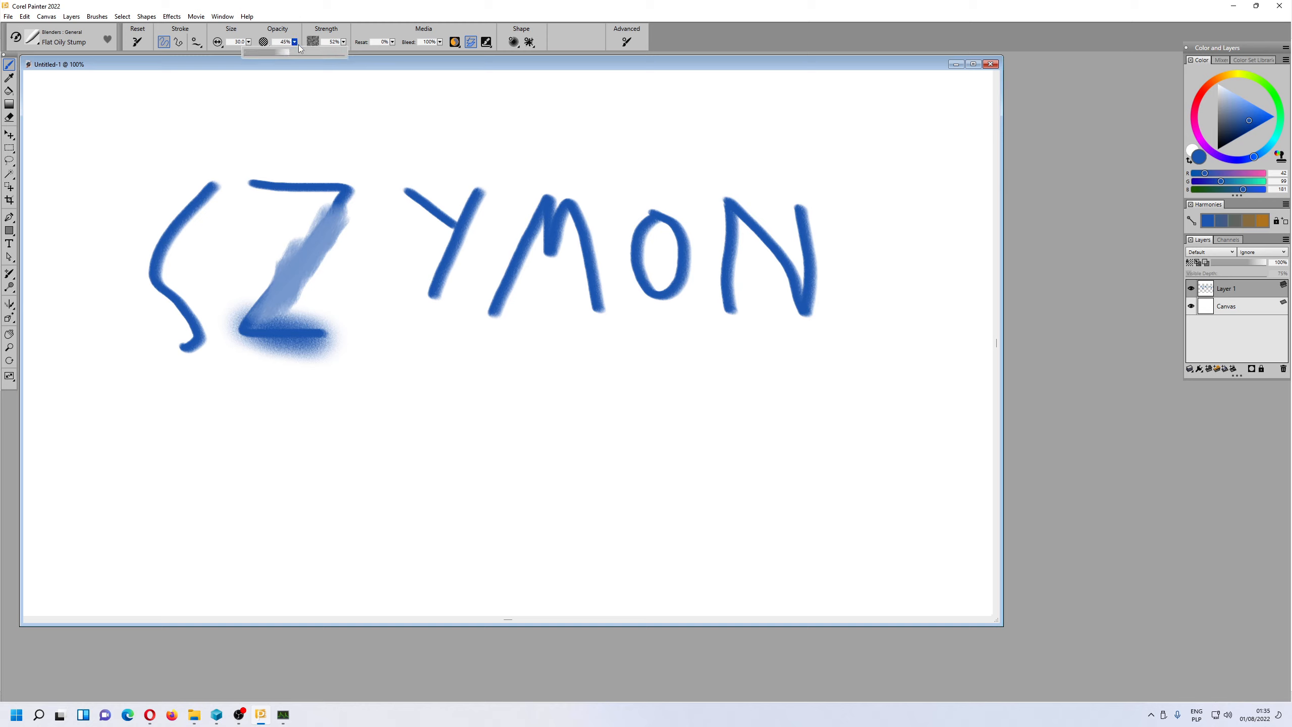
left_click_drag(299, 52, 387, 24)
mouse_move(331, 185)
left_mouse_down()
mouse_move(264, 185)
mouse_move(328, 182)
mouse_move(229, 229)
mouse_move(236, 249)
left_mouse_up()
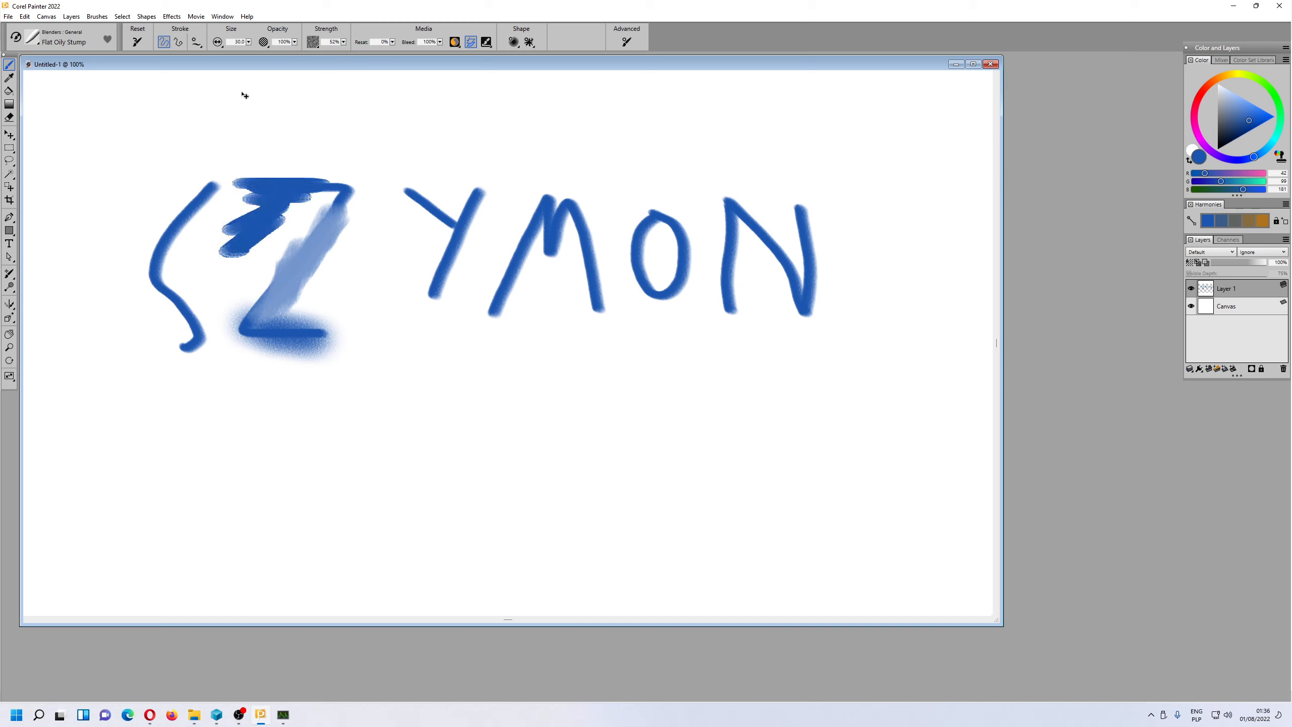
key("ctrl+z")
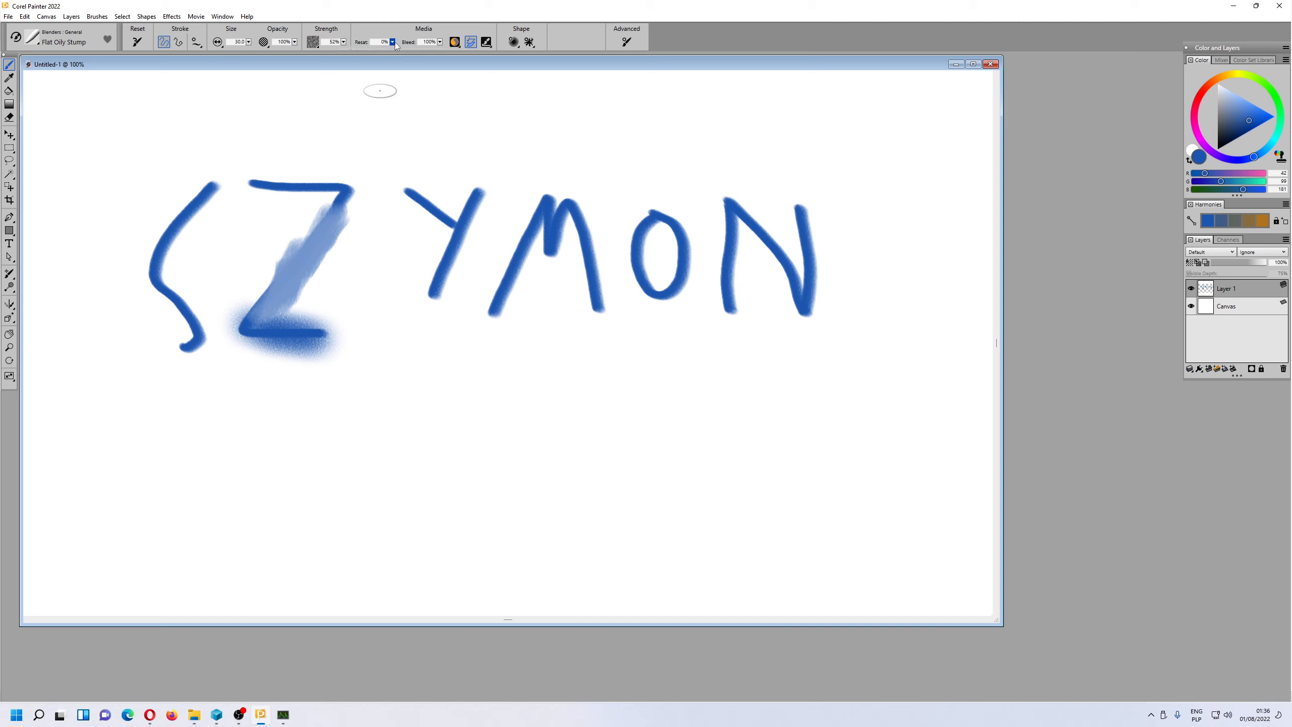
Set resaturation to 18% and bleed to 29%, test the brush on the Z's top stroke and undo it.
left_click(395, 44)
left_click(361, 52)
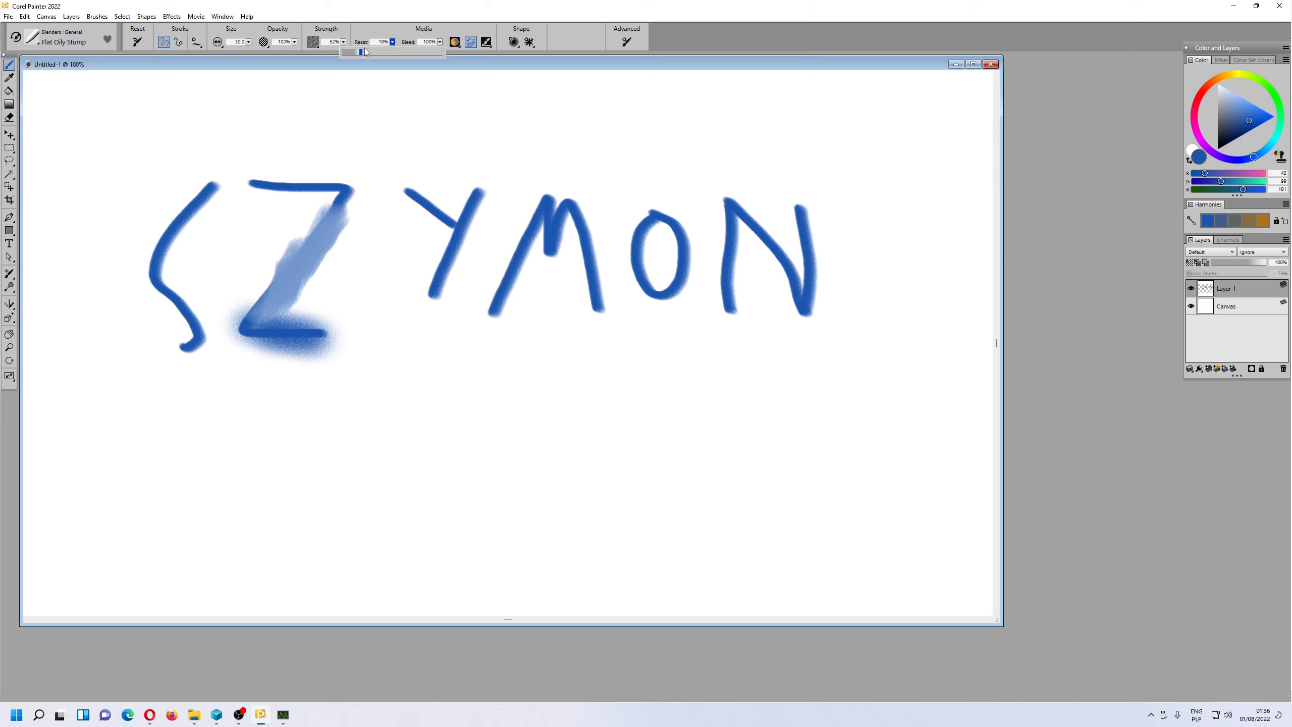
left_click(440, 42)
left_click(419, 51)
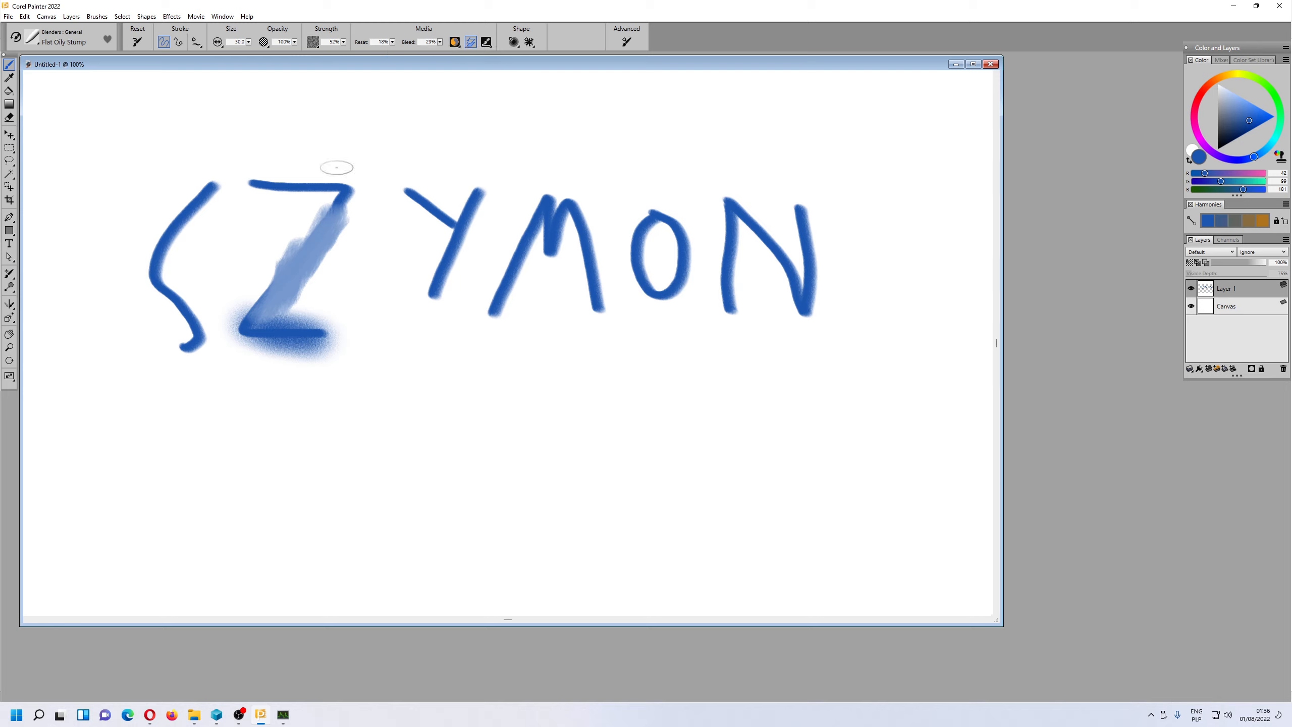
mouse_move(313, 196)
left_mouse_down()
mouse_move(280, 214)
mouse_move(280, 178)
left_mouse_up()
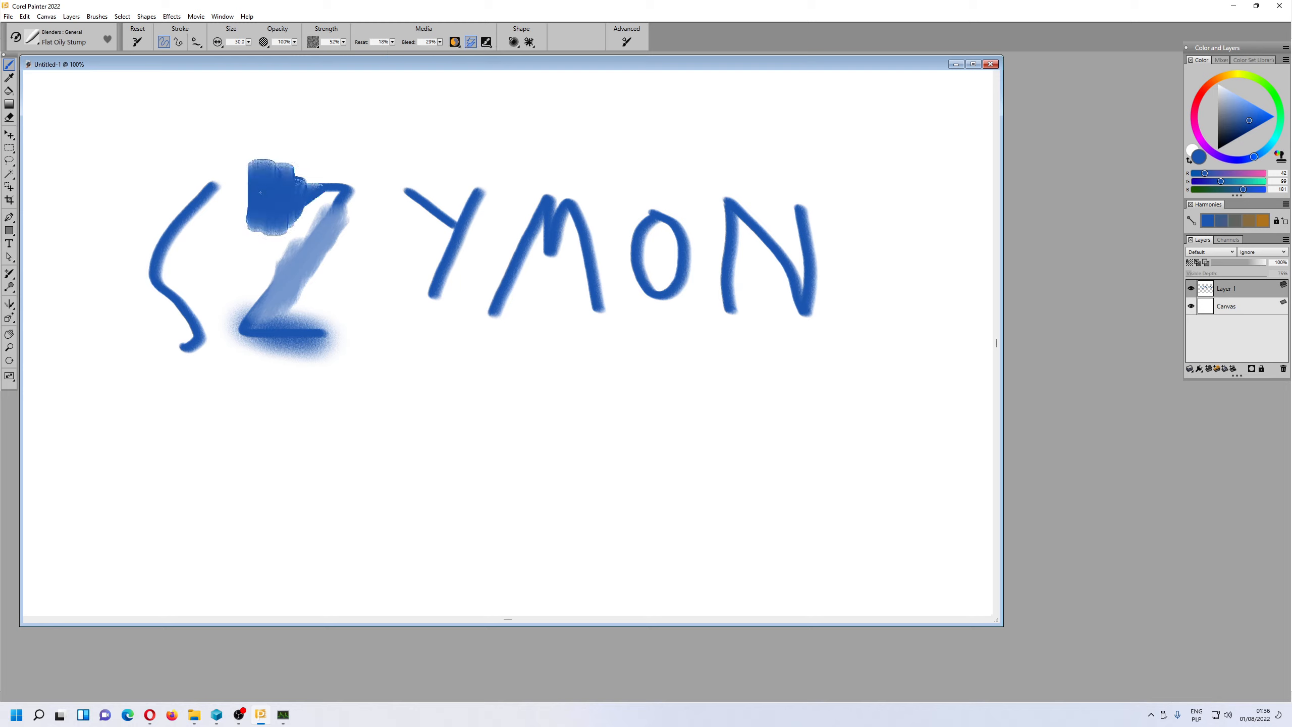
key("ctrl+z")
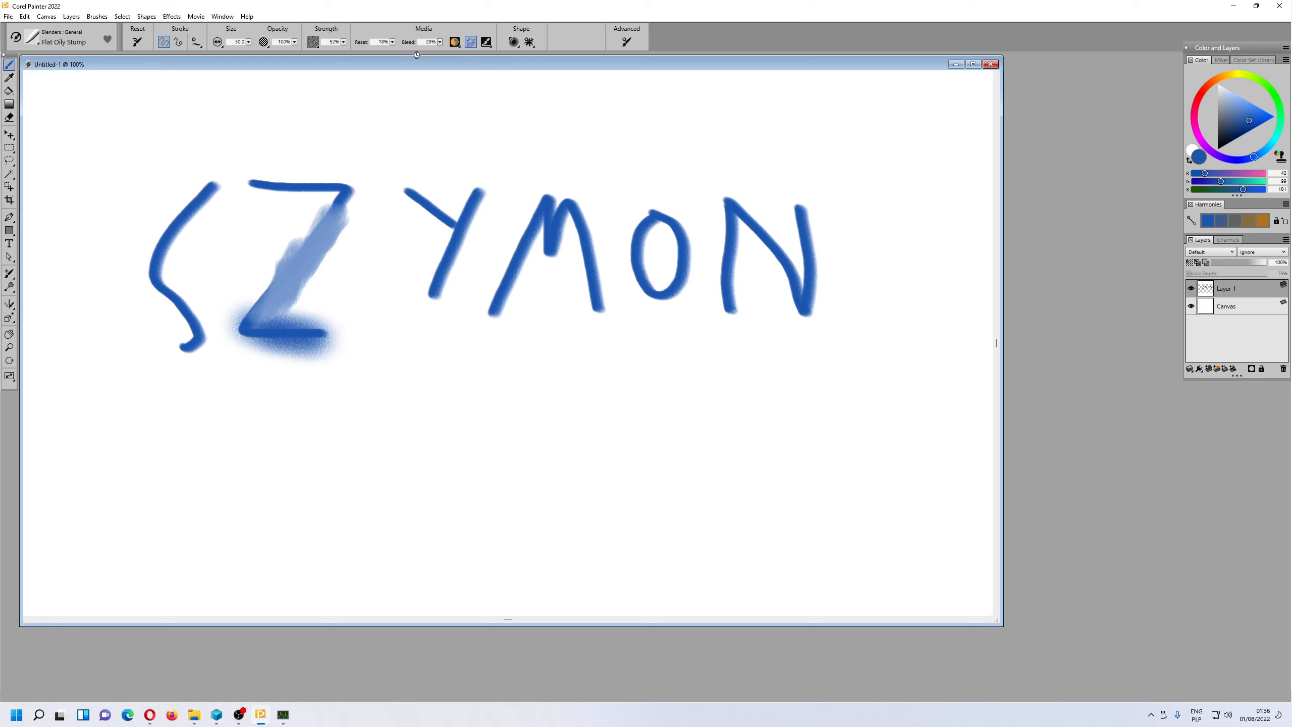
Look over the brush's depth options and reduce its size to about 15.5.
left_click(485, 45)
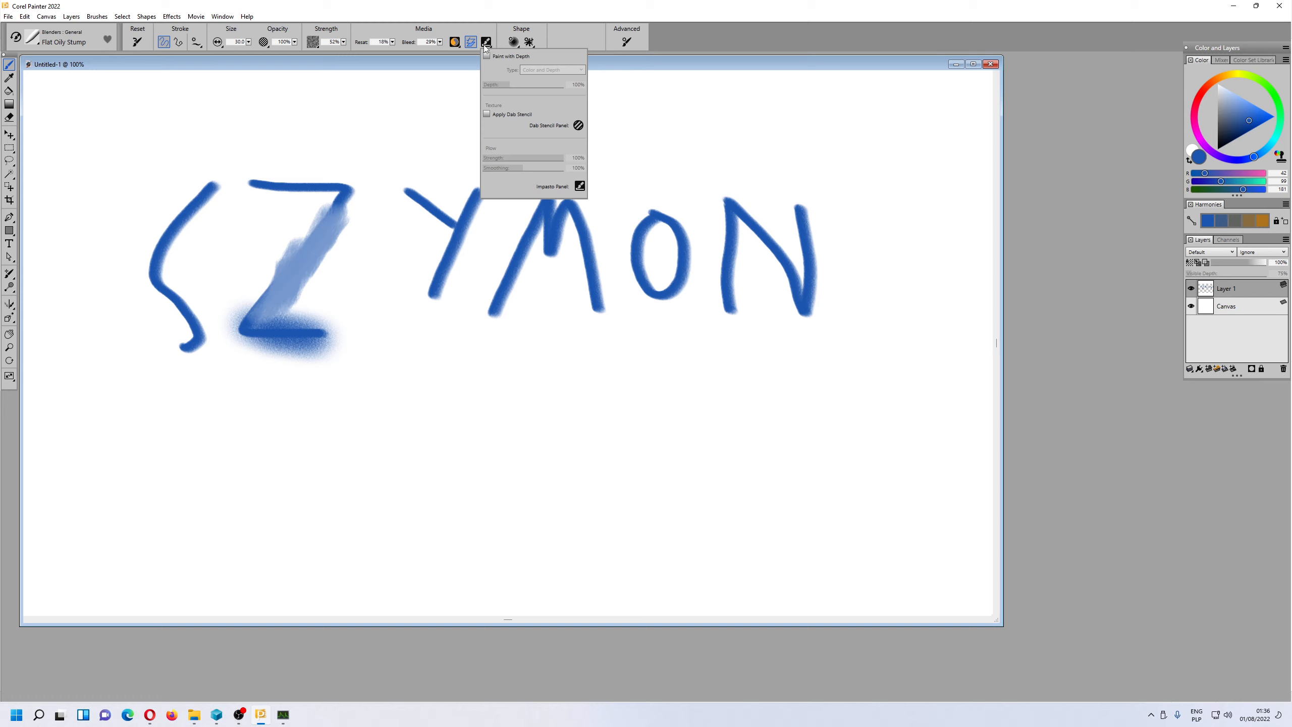
left_click(568, 38)
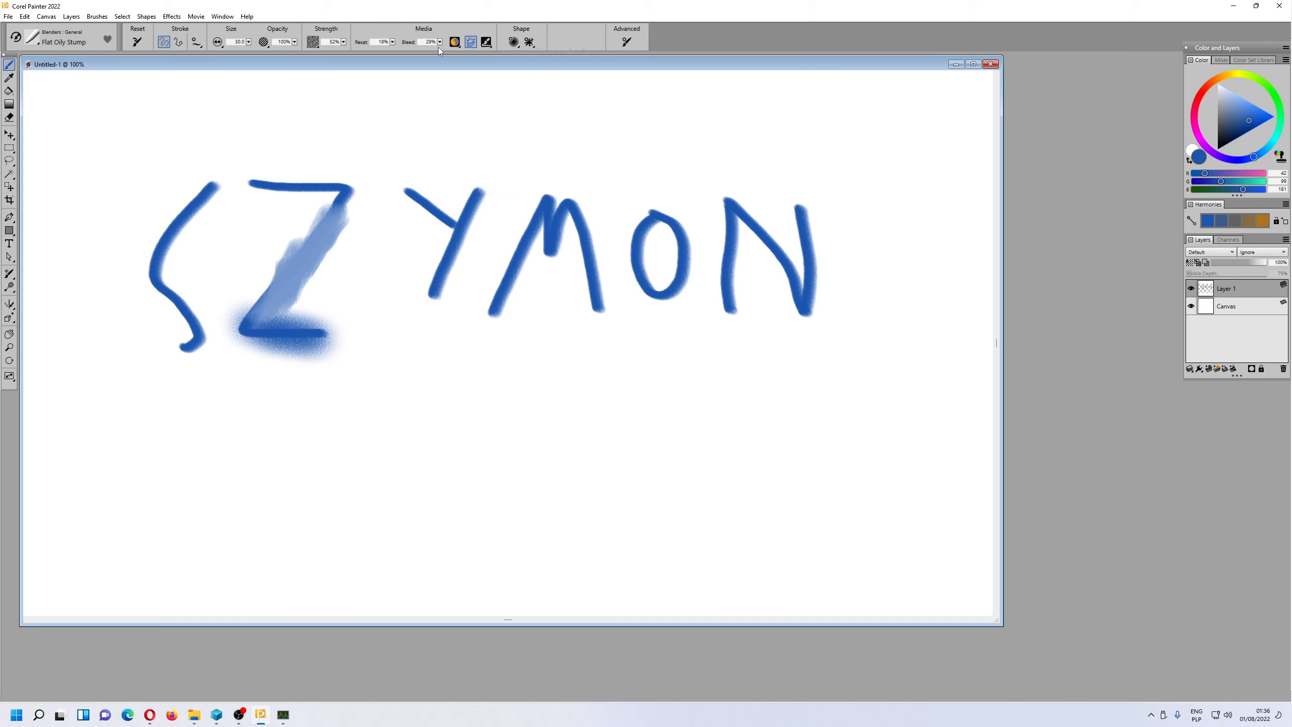
left_click(215, 44)
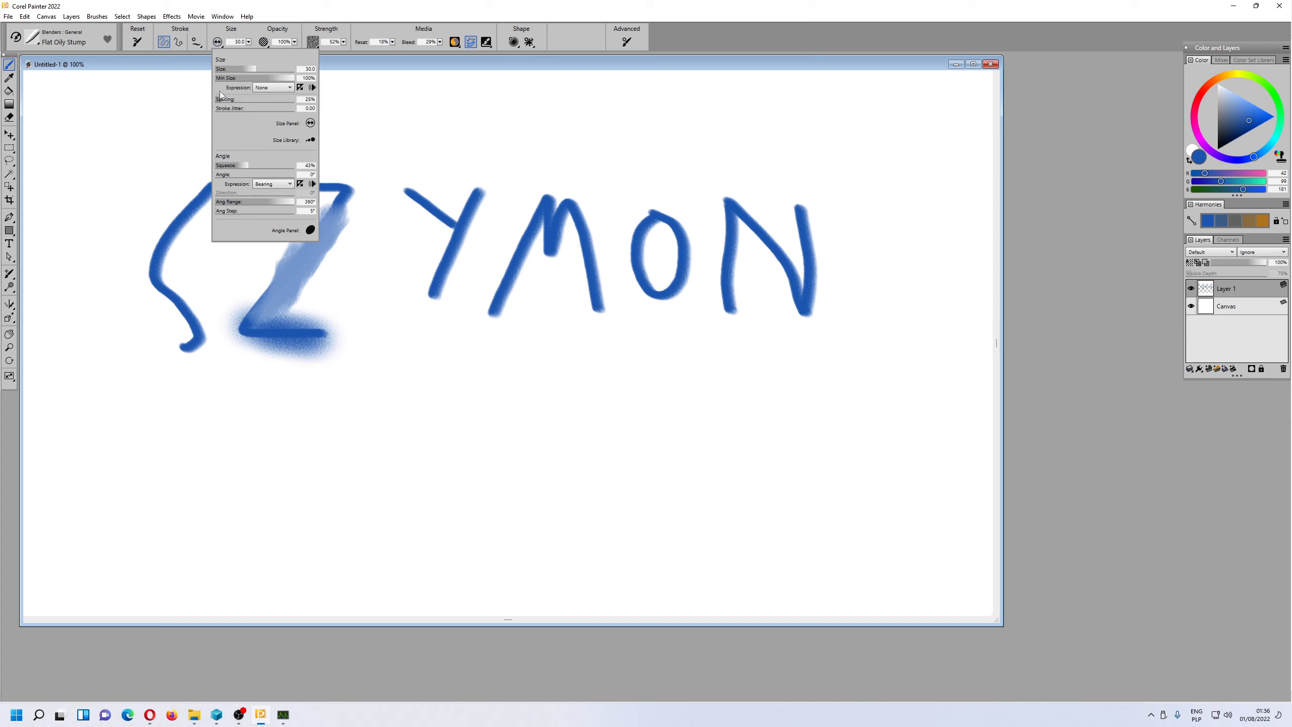
left_click_drag(222, 100, 231, 99)
left_click(1012, 177)
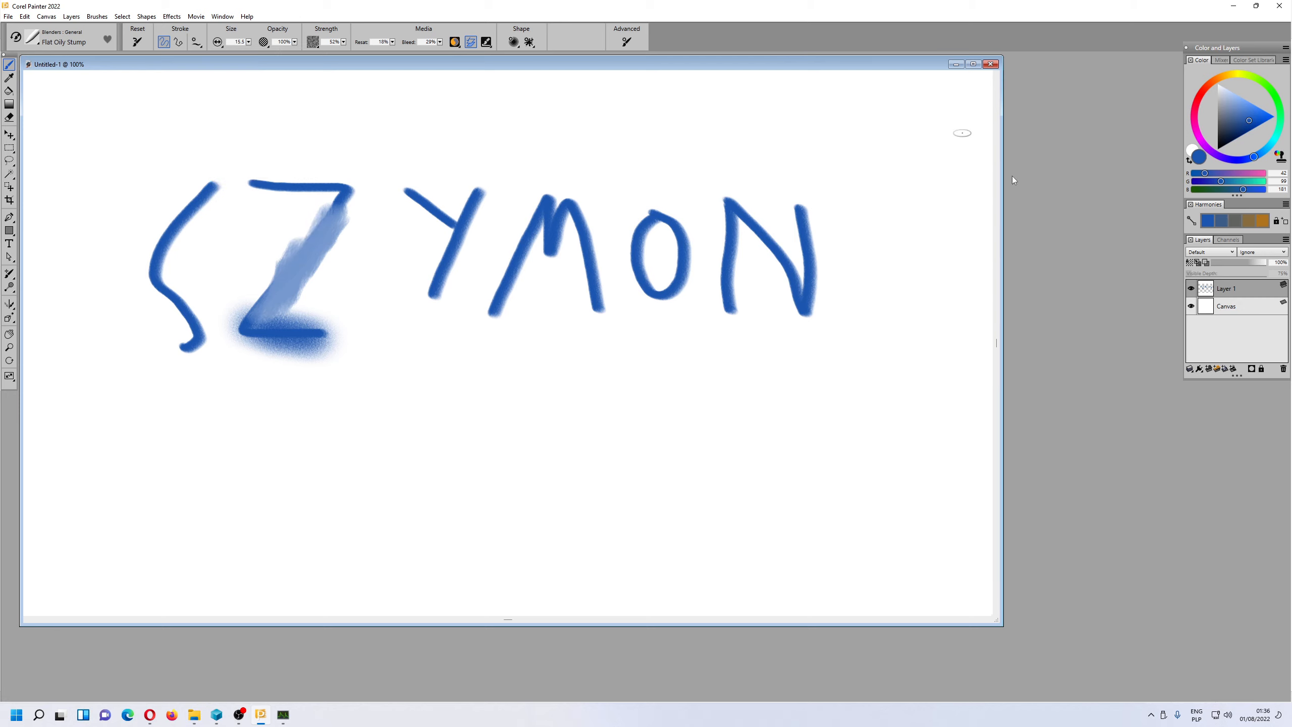
Enable a dab profile for the brush, try the Linear Profile and another shape, and turn on the dab stencil.
left_click(510, 46)
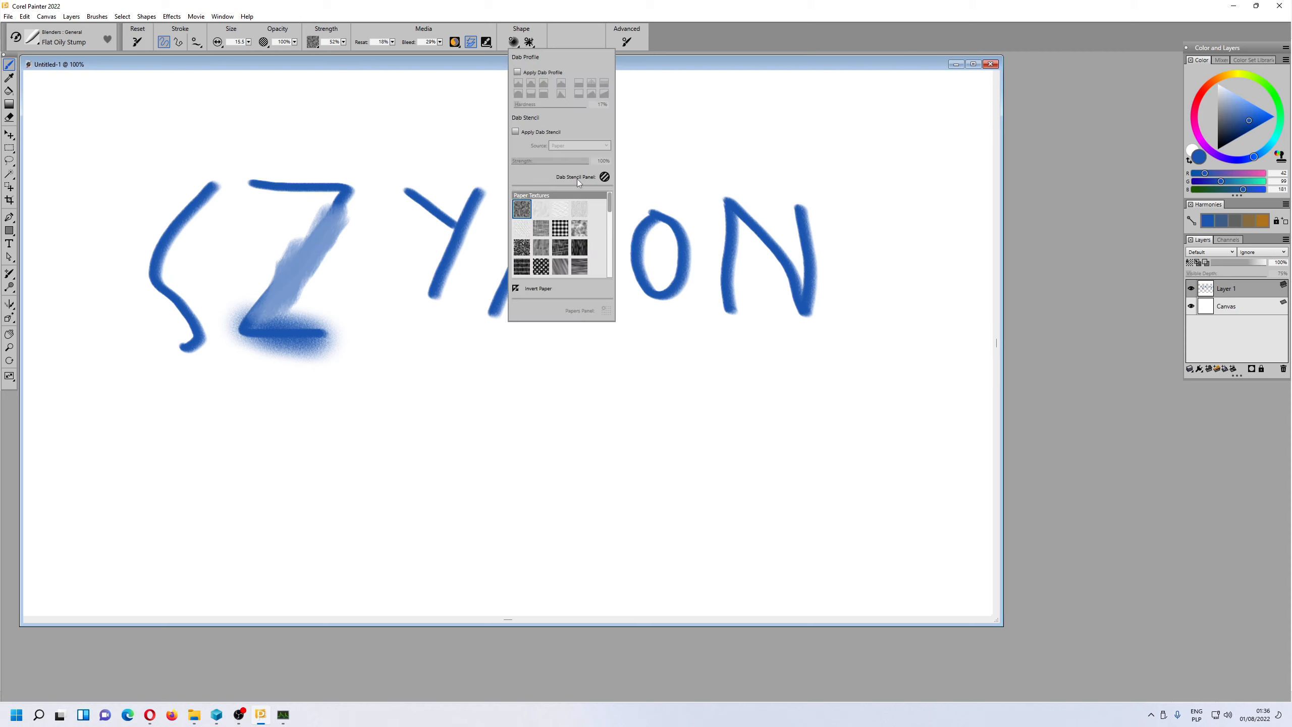
left_click(518, 72)
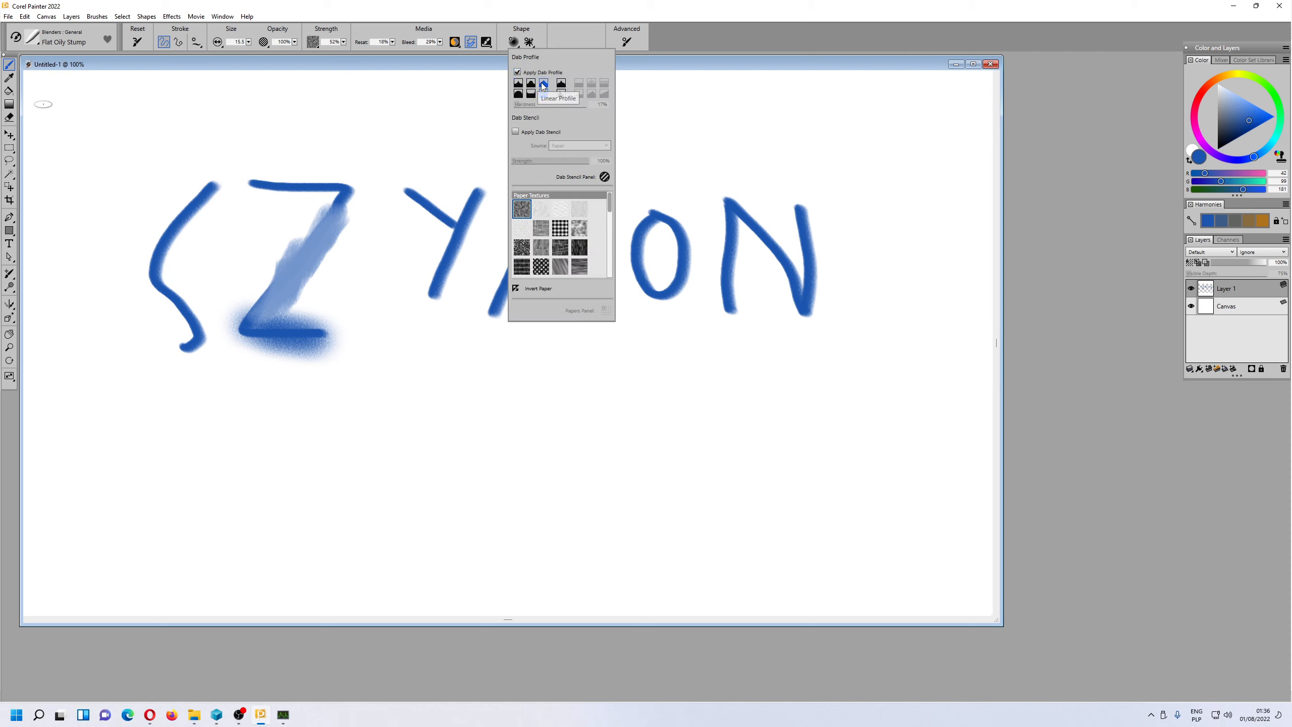
left_click(543, 83)
left_click(562, 85)
left_click(517, 133)
Smear the short upper arm of the Y with the modified brush and undo the last stroke.
left_click(420, 204)
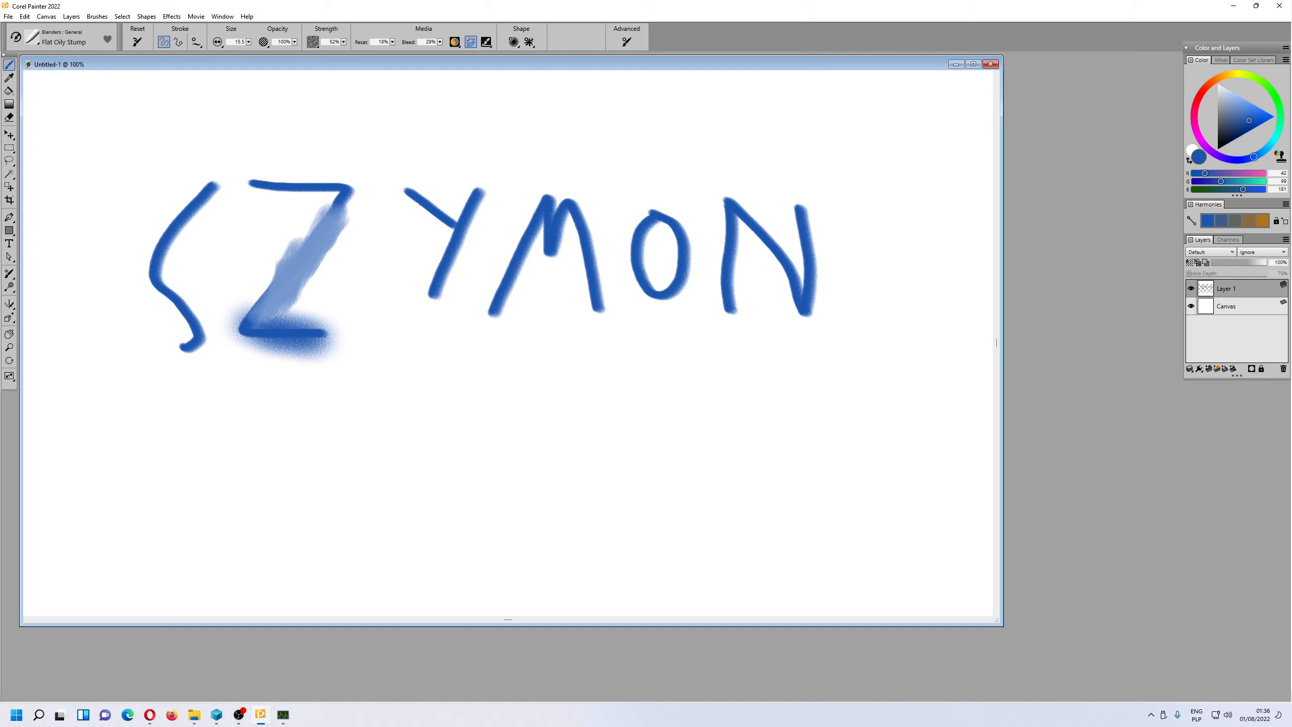
mouse_move(420, 204)
left_mouse_down()
mouse_move(424, 231)
mouse_move(415, 181)
mouse_move(435, 209)
mouse_move(437, 222)
mouse_move(400, 179)
mouse_move(450, 195)
mouse_move(414, 323)
mouse_move(378, 351)
mouse_move(364, 503)
left_mouse_up()
key("ctrl+z")
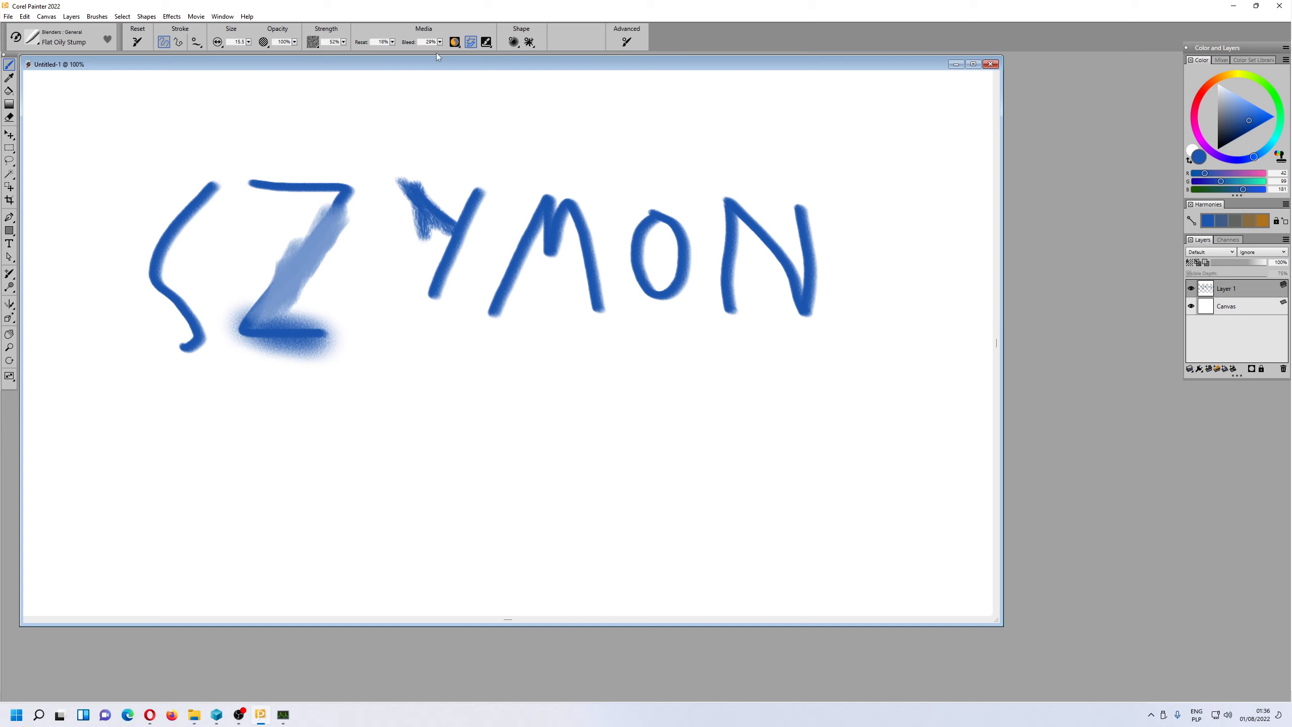
Raise the blending resaturation to 32%, try a smear down from the stem of the Y and undo it.
left_click(454, 43)
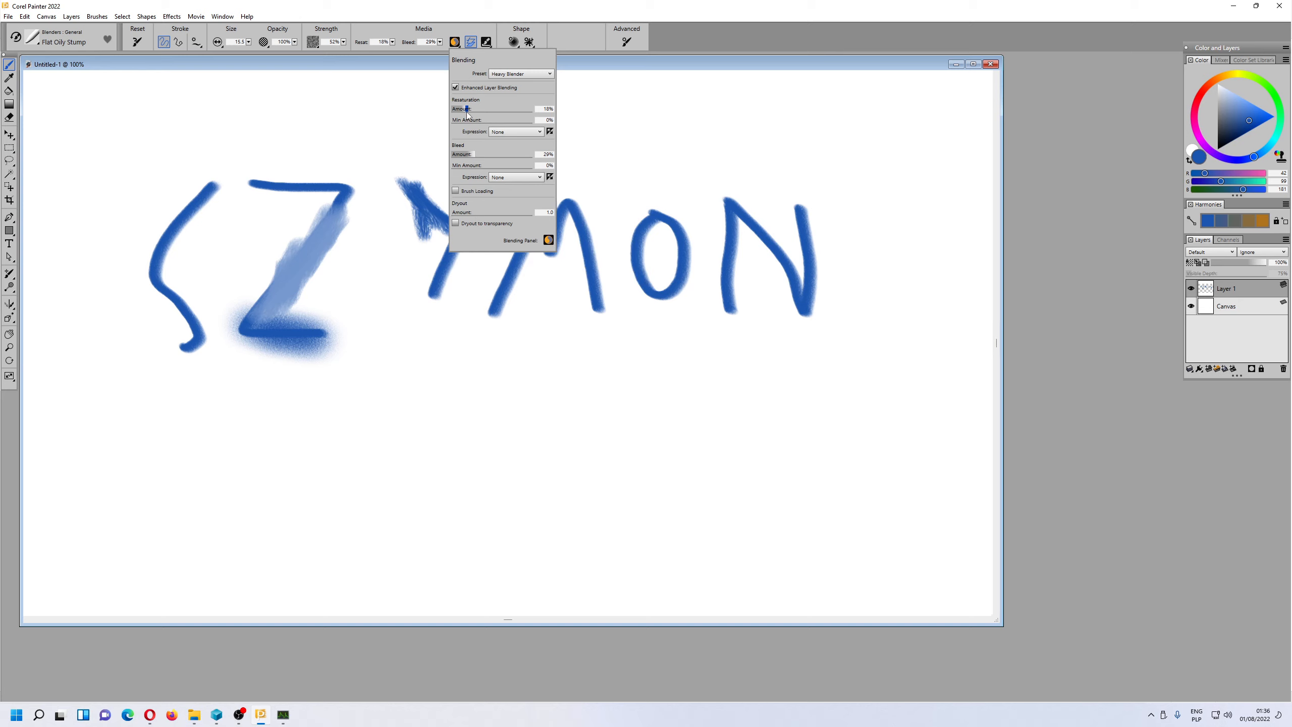
mouse_move(468, 113)
left_click_drag(468, 113, 472, 115)
left_click(444, 268)
mouse_move(438, 270)
left_mouse_down()
mouse_move(428, 350)
mouse_move(421, 244)
mouse_move(422, 365)
mouse_move(407, 258)
mouse_move(406, 396)
left_mouse_up()
key("ctrl+z")
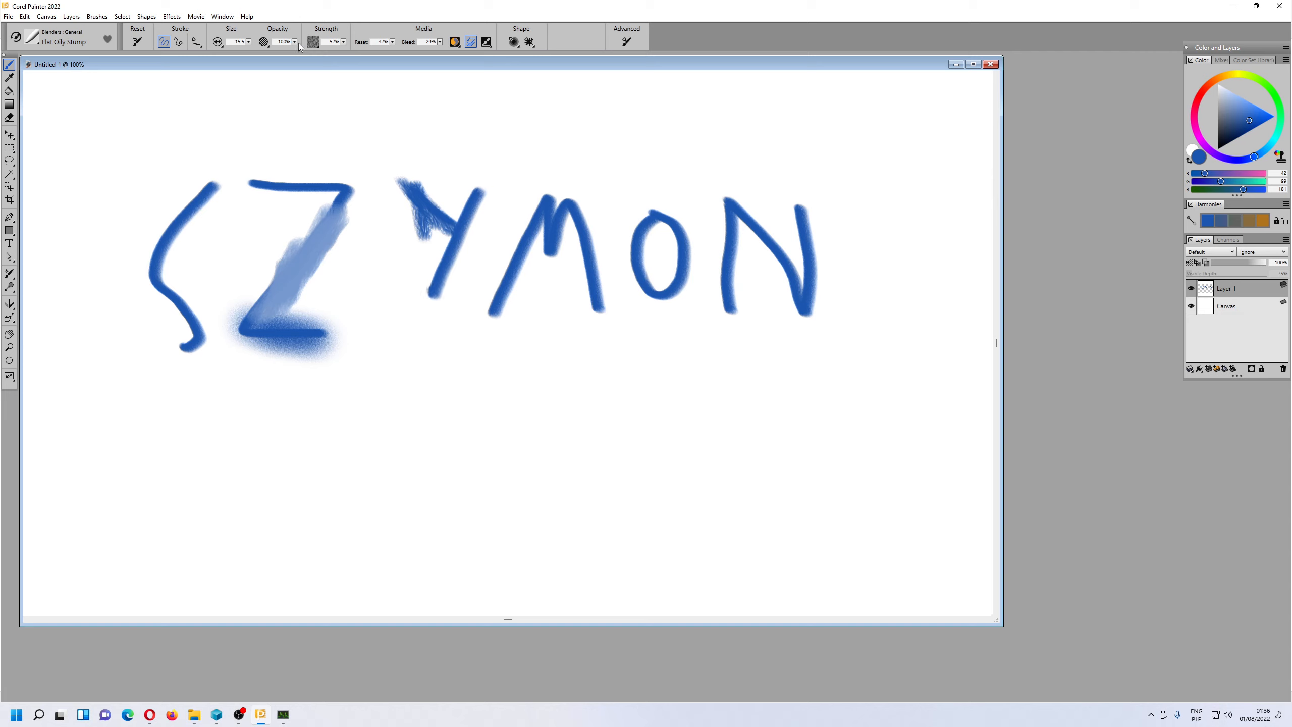
Try a brush strength of 17% with a smear over the top bar of the Z and undo the stroke.
left_click(344, 42)
left_click(284, 223)
mouse_move(277, 224)
left_mouse_down()
mouse_move(284, 170)
mouse_move(258, 234)
left_mouse_up()
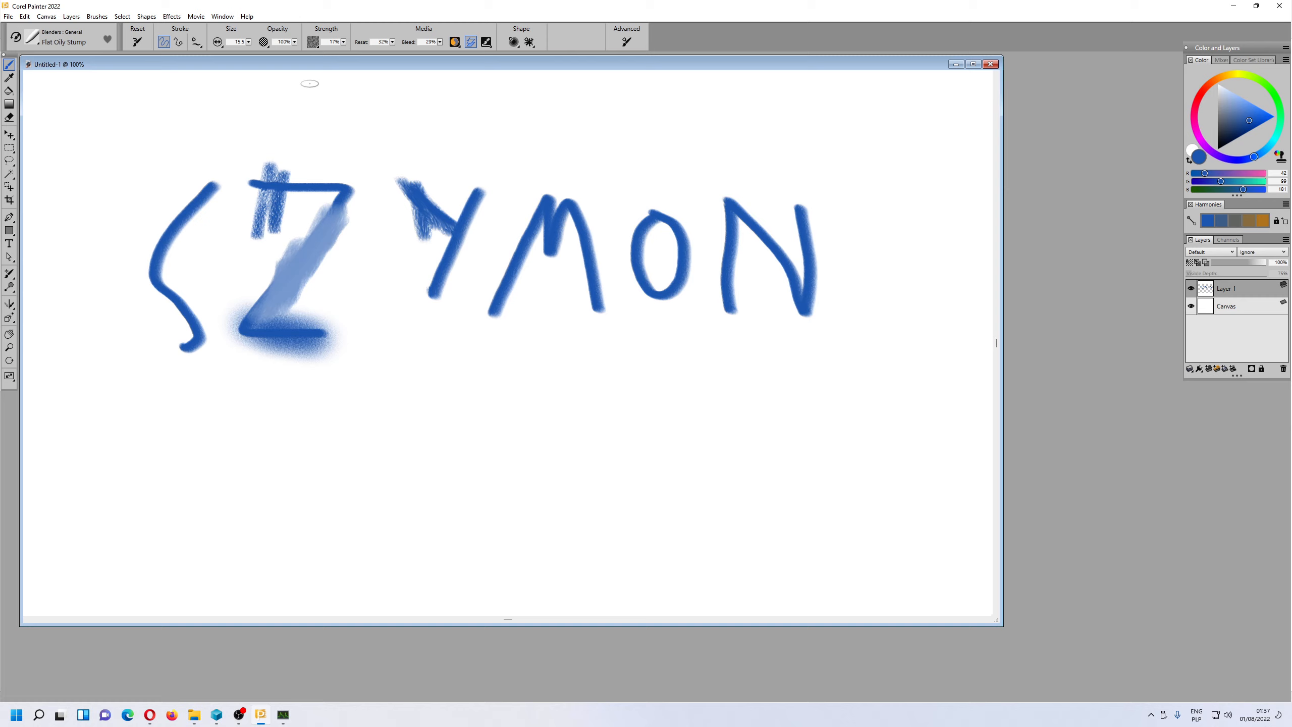
key("ctrl+z")
Raise the brush strength to 100%, try short smears on the top bar of the Z and undo them.
left_click(344, 42)
left_click_drag(311, 52, 394, 52)
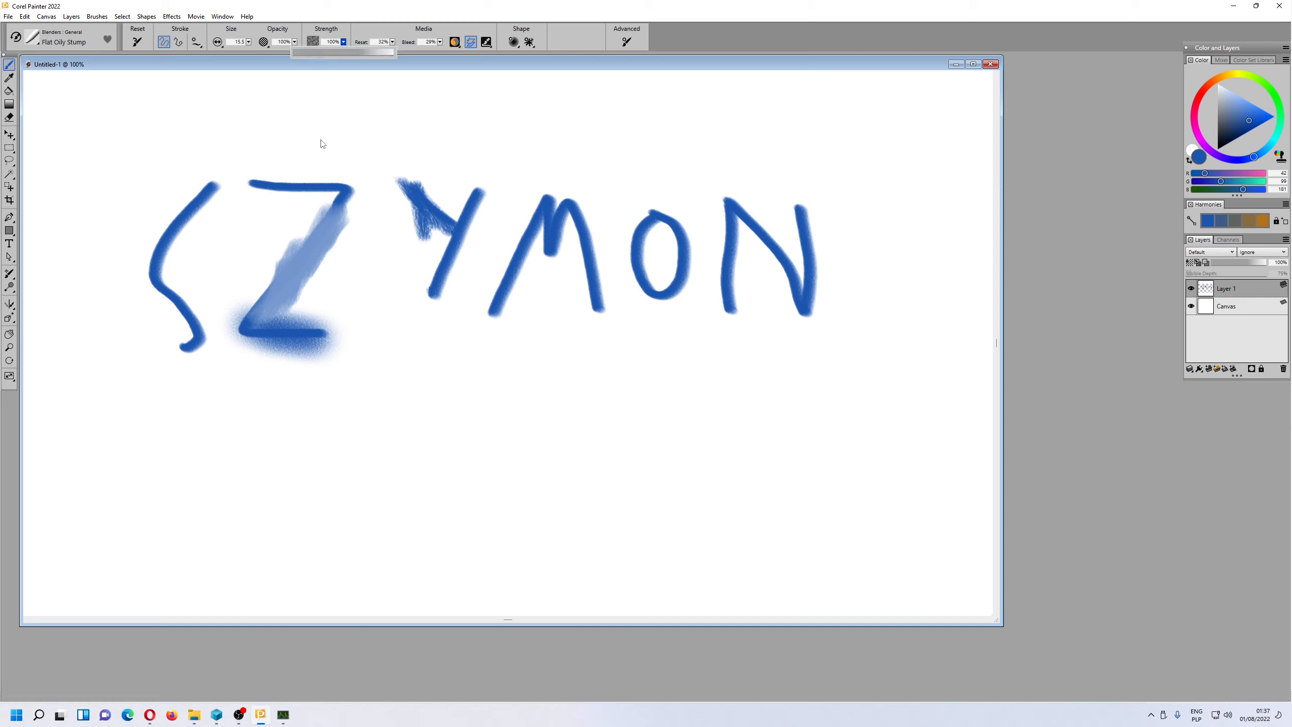
left_click(317, 146)
mouse_move(277, 176)
left_mouse_down()
mouse_move(262, 236)
mouse_move(285, 206)
mouse_move(291, 225)
left_mouse_up()
key("ctrl+z")
mouse_move(319, 178)
left_mouse_down()
mouse_move(240, 179)
mouse_move(271, 195)
mouse_move(239, 181)
mouse_move(326, 179)
left_mouse_up()
key("ctrl+z")
Try a higher resaturation with a smear across the top bar of the Z and undo the stroke.
left_click(392, 43)
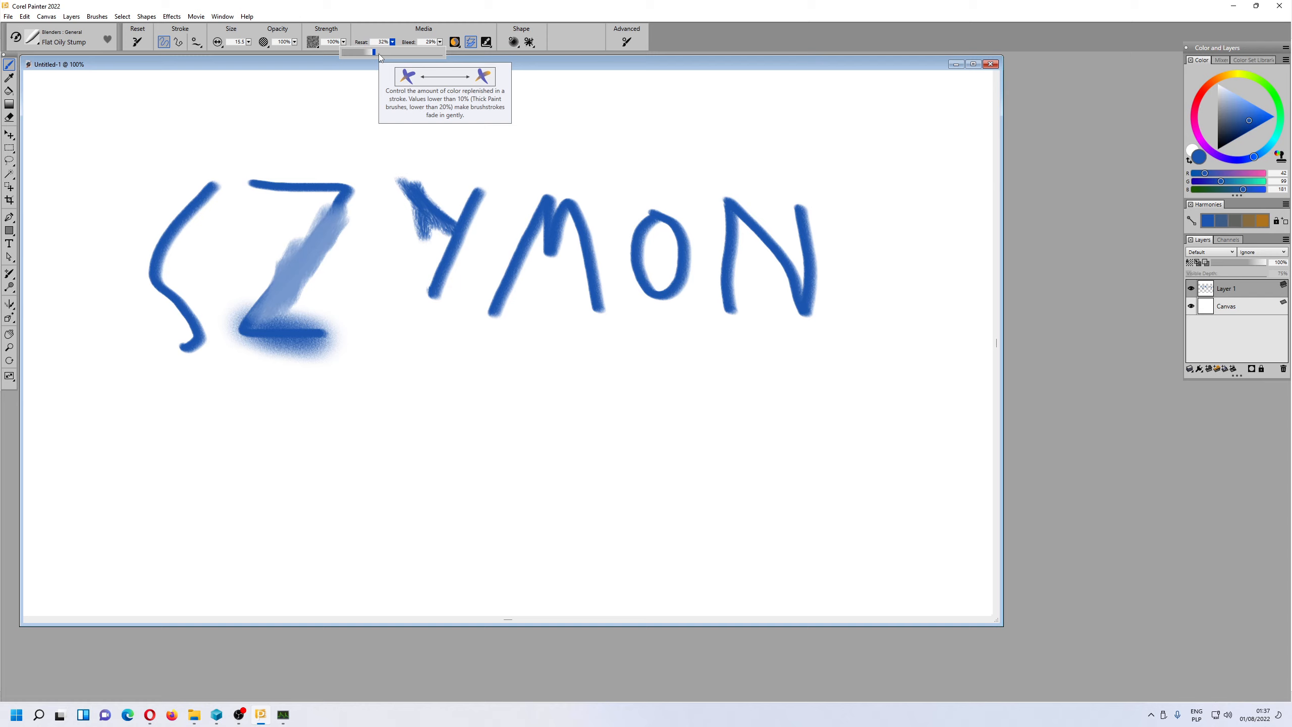
left_click_drag(379, 53, 407, 52)
mouse_move(315, 179)
left_mouse_down()
mouse_move(252, 175)
mouse_move(331, 170)
mouse_move(242, 162)
left_mouse_up()
key("ctrl+z")
Set the resaturation to 0% and smear the top bar and upper diagonal of the Z.
left_click(391, 43)
left_click(305, 61)
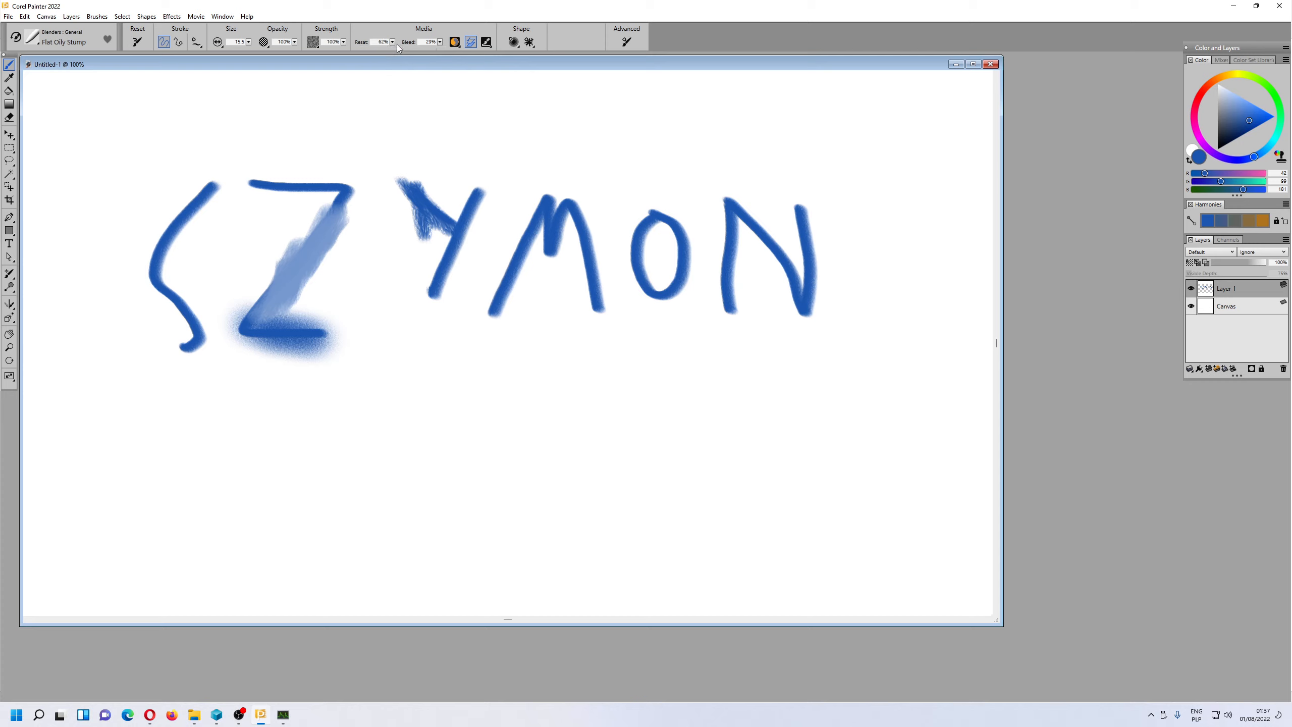
left_click_drag(392, 43, 340, 53)
mouse_move(254, 183)
left_mouse_down()
mouse_move(268, 173)
mouse_move(288, 210)
mouse_move(303, 171)
mouse_move(310, 188)
mouse_move(308, 178)
mouse_move(323, 192)
mouse_move(347, 186)
mouse_move(345, 229)
mouse_move(349, 184)
mouse_move(316, 280)
left_mouse_up()
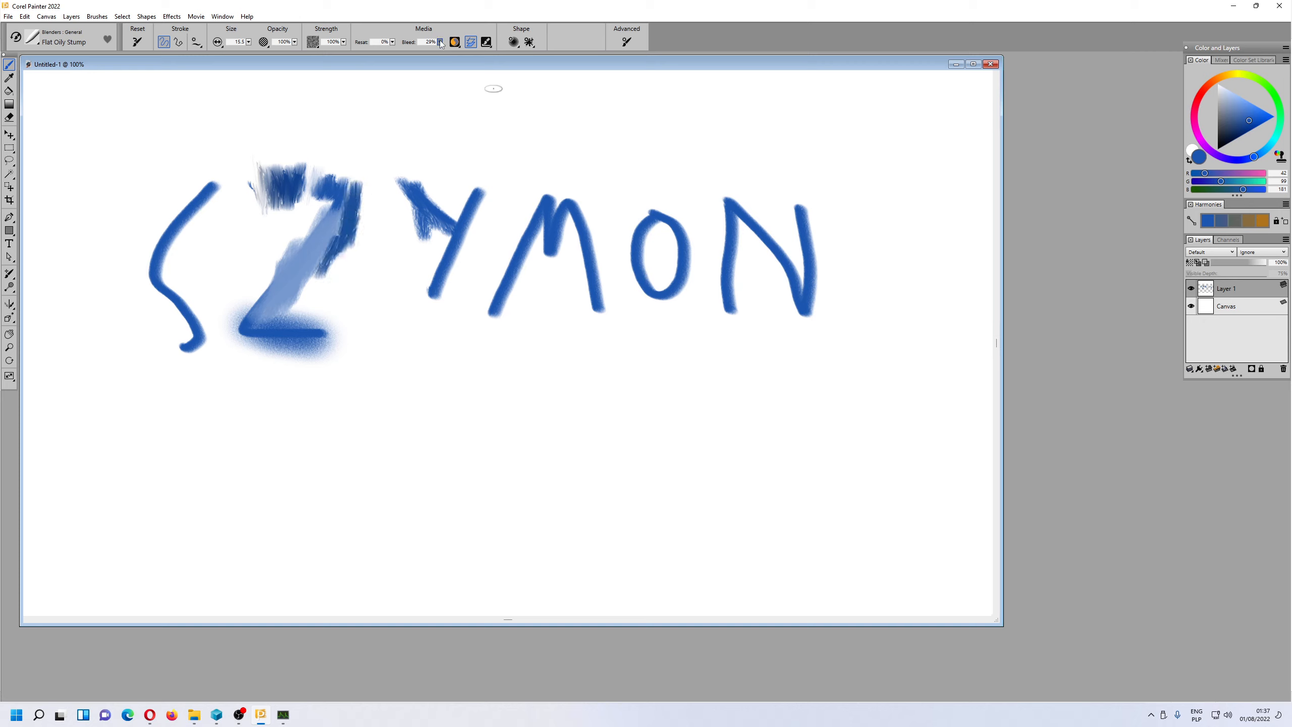
Set the bleed to 0% and smear the upper corner and diagonal of the Z further.
left_click(441, 43)
left_click_drag(419, 54, 388, 54)
mouse_move(305, 172)
left_mouse_down()
mouse_move(313, 216)
mouse_move(327, 173)
mouse_move(337, 222)
mouse_move(356, 228)
mouse_move(374, 184)
mouse_move(368, 243)
mouse_move(346, 265)
mouse_move(338, 251)
mouse_move(321, 282)
left_mouse_up()
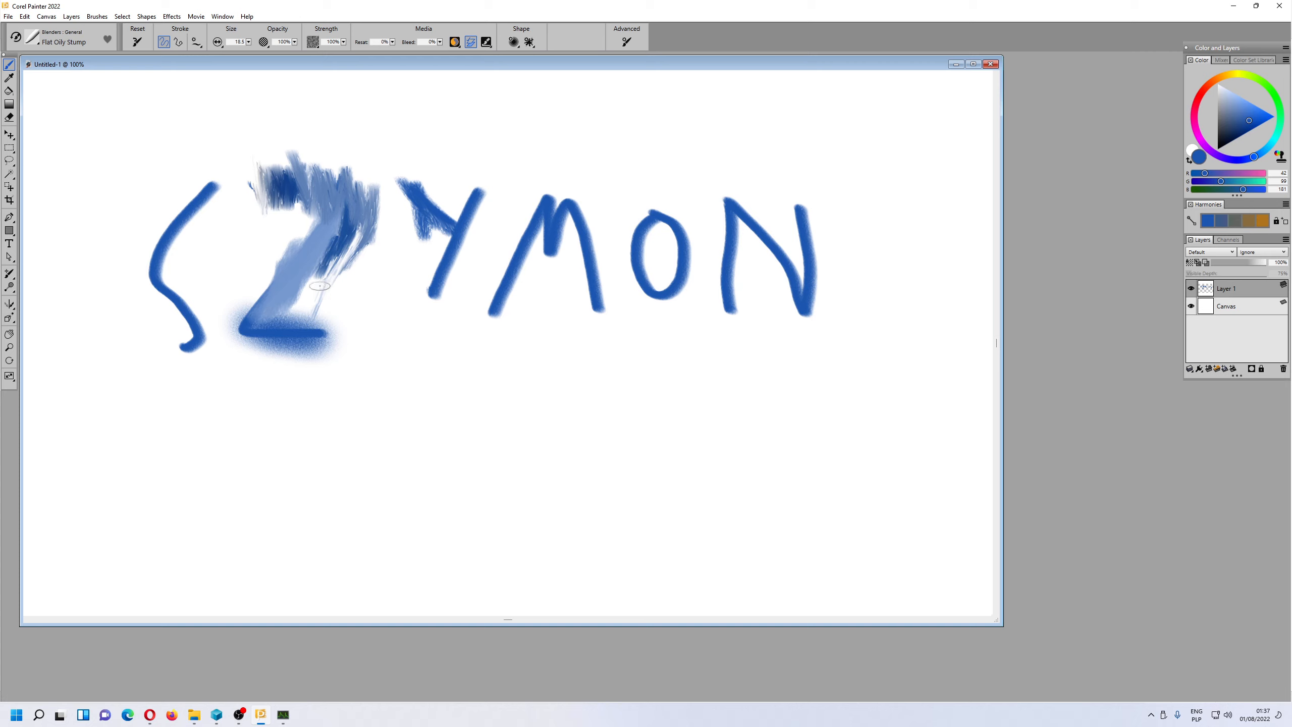
Enlarge the brush to about 23.5 and smear the foot of the Z and the arms and stem of the Y.
key("bracketright")
mouse_move(321, 285)
left_mouse_down()
mouse_move(293, 308)
mouse_move(351, 322)
mouse_move(321, 337)
mouse_move(331, 357)
mouse_move(361, 356)
mouse_move(380, 312)
left_mouse_up()
mouse_move(394, 176)
left_mouse_down()
mouse_move(407, 212)
mouse_move(436, 246)
mouse_move(447, 255)
mouse_move(458, 232)
mouse_move(425, 323)
mouse_move(449, 240)
mouse_move(423, 311)
mouse_move(473, 252)
mouse_move(440, 327)
mouse_move(486, 214)
mouse_move(450, 317)
mouse_move(486, 206)
left_mouse_up()
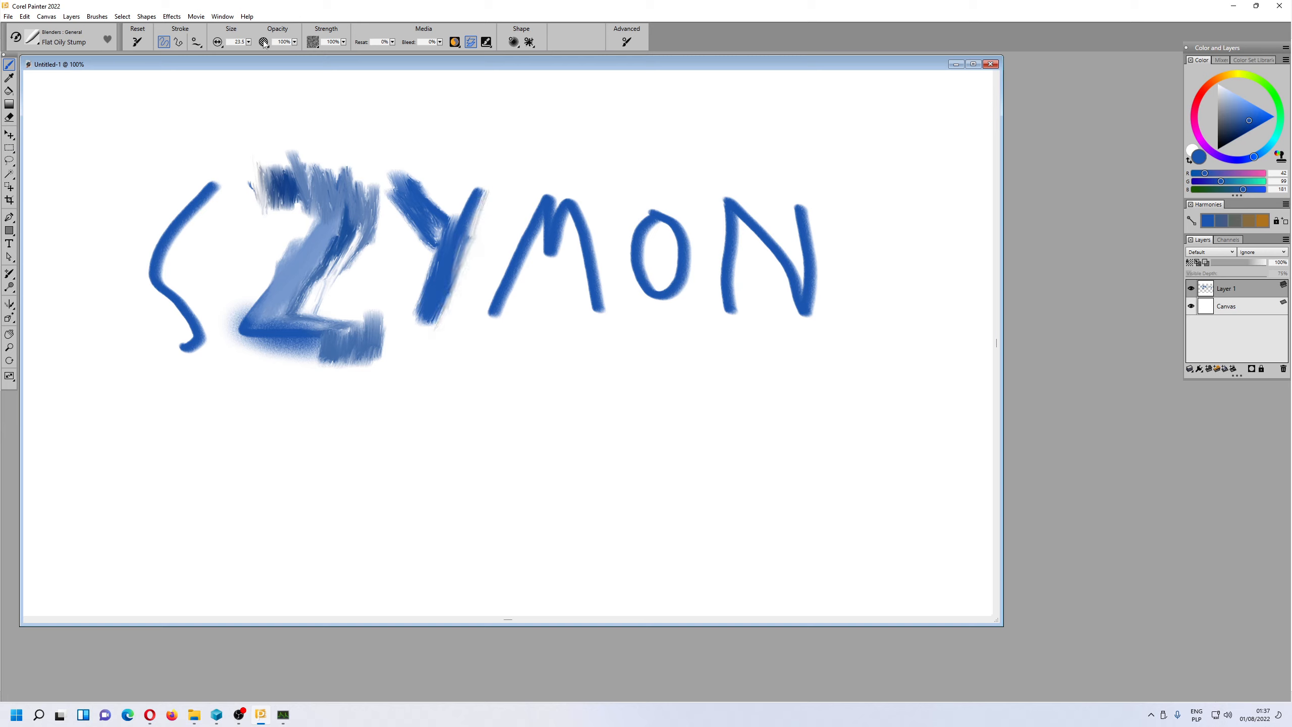
Turn on Paint with Depth, lower the depth, and smear over the Y and the M.
left_click(248, 42)
left_click(491, 46)
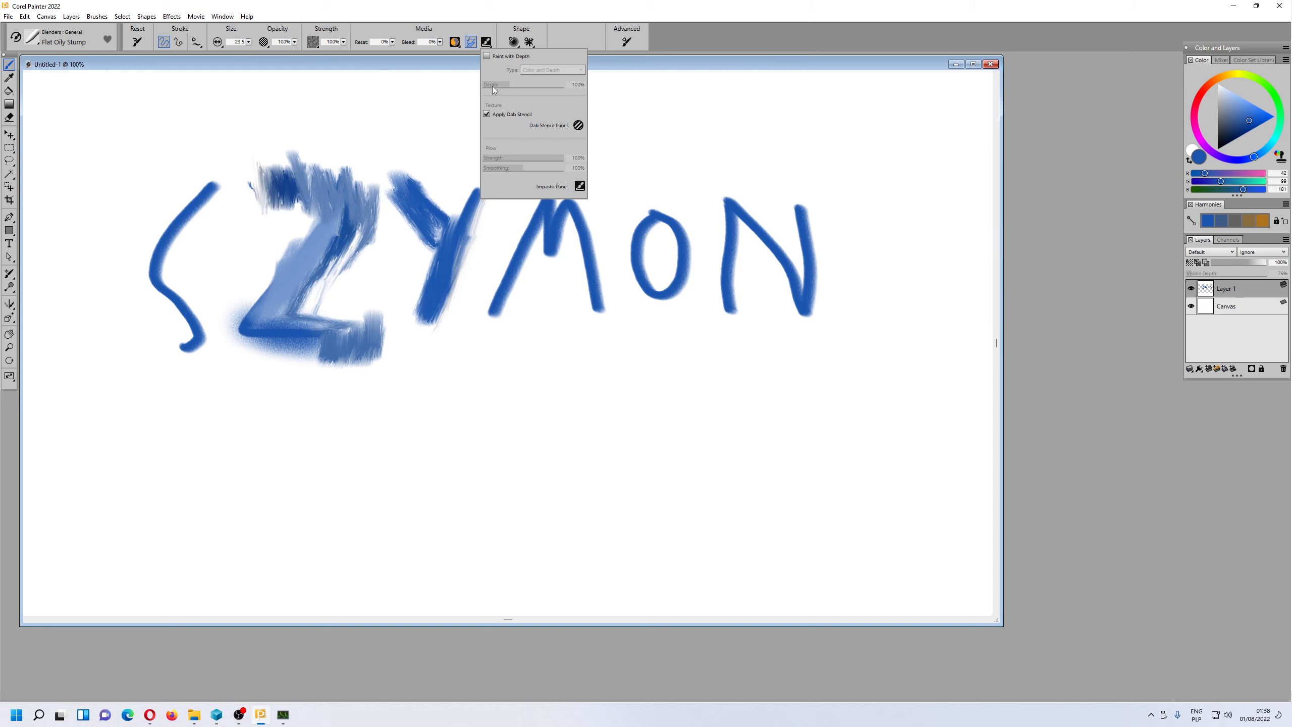
left_click(486, 56)
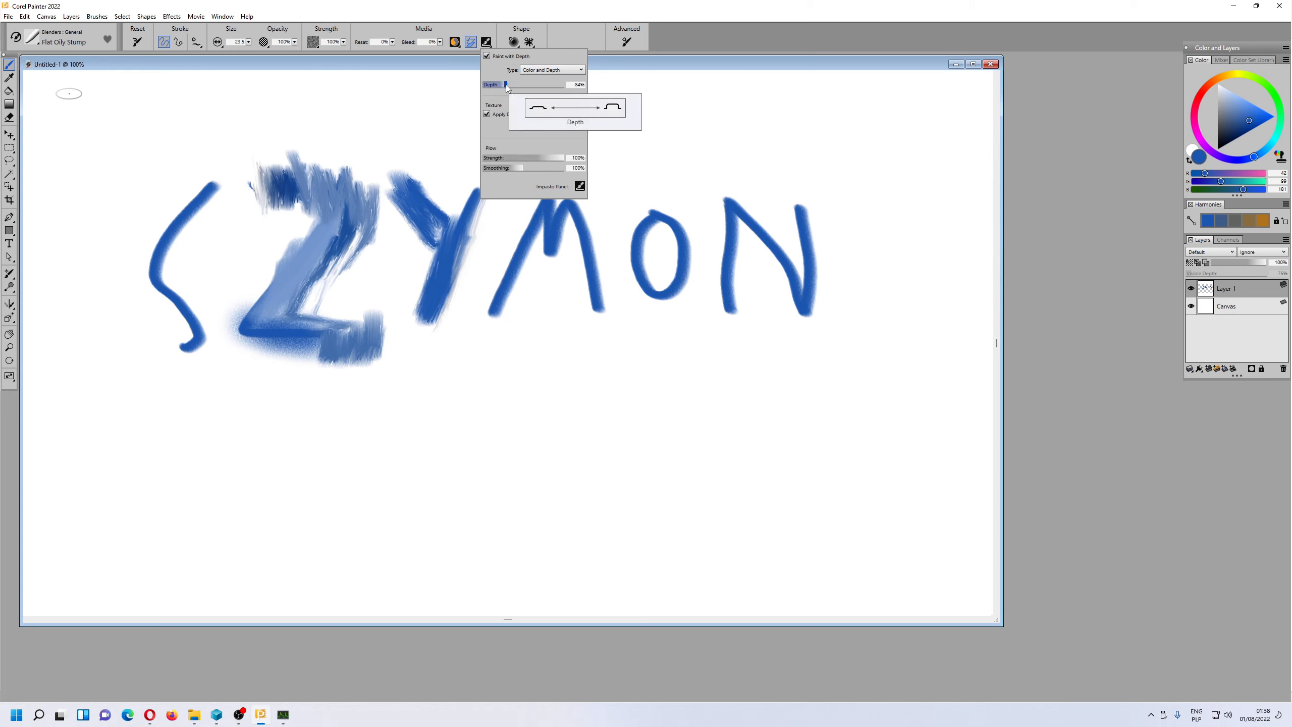
mouse_move(423, 213)
left_mouse_down()
mouse_move(430, 167)
mouse_move(445, 237)
mouse_move(406, 185)
mouse_move(412, 163)
mouse_move(440, 228)
mouse_move(430, 175)
mouse_move(474, 182)
mouse_move(456, 305)
mouse_move(485, 222)
mouse_move(432, 332)
mouse_move(464, 209)
mouse_move(449, 307)
mouse_move(480, 223)
left_mouse_up()
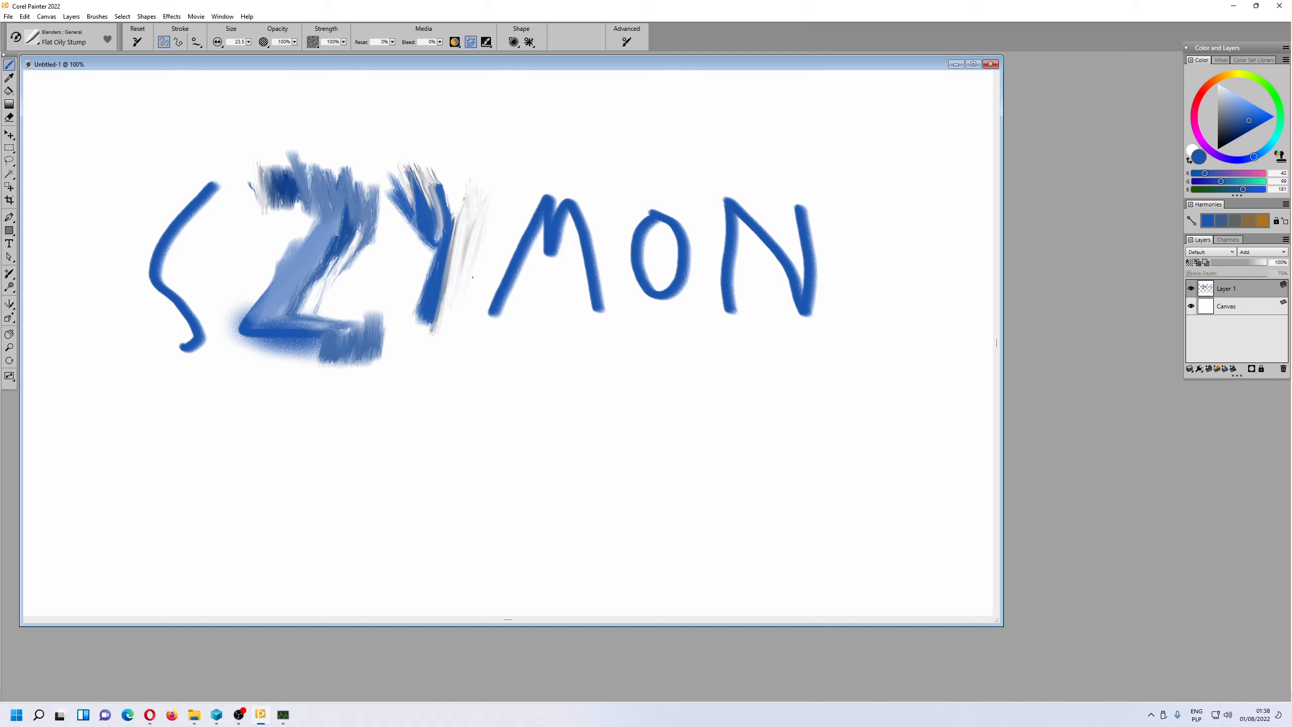
left_click(488, 44)
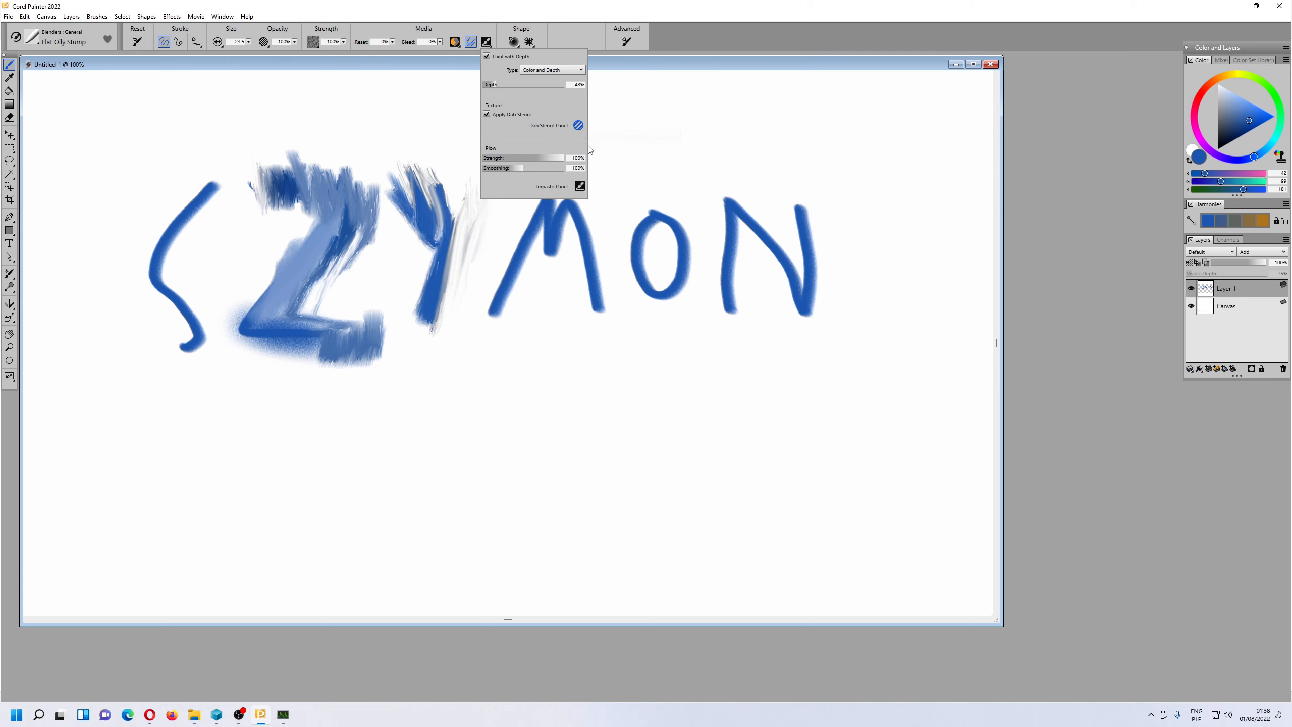
mouse_move(472, 204)
left_mouse_down()
mouse_move(474, 305)
mouse_move(475, 201)
mouse_move(519, 285)
mouse_move(503, 312)
mouse_move(525, 306)
mouse_move(529, 247)
mouse_move(518, 345)
mouse_move(516, 256)
mouse_move(516, 339)
mouse_move(531, 226)
mouse_move(531, 298)
mouse_move(529, 225)
mouse_move(501, 352)
mouse_move(502, 283)
mouse_move(542, 231)
mouse_move(549, 260)
mouse_move(549, 215)
mouse_move(579, 279)
mouse_move(576, 206)
mouse_move(602, 349)
mouse_move(578, 270)
left_mouse_up()
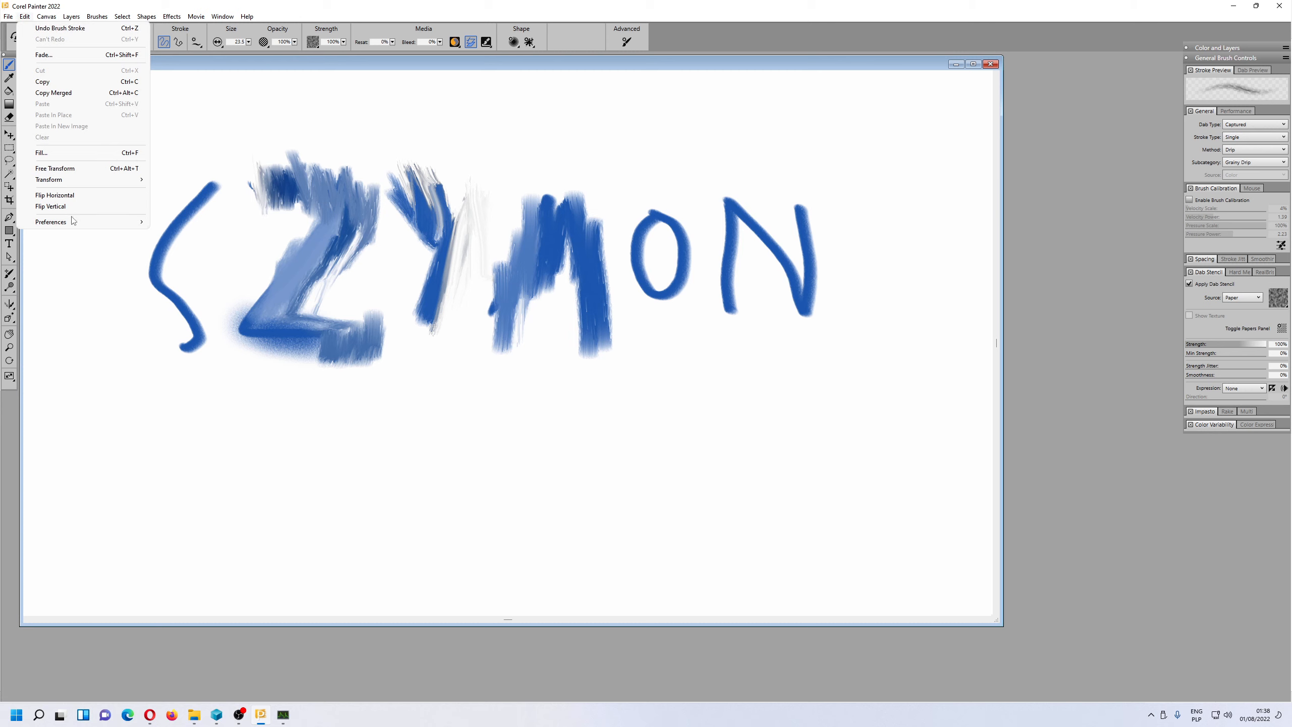
Switch to the Grainy Water brush from Blenders : General and smear the diagonal of the Z.
left_click(7, 46)
left_click(35, 41)
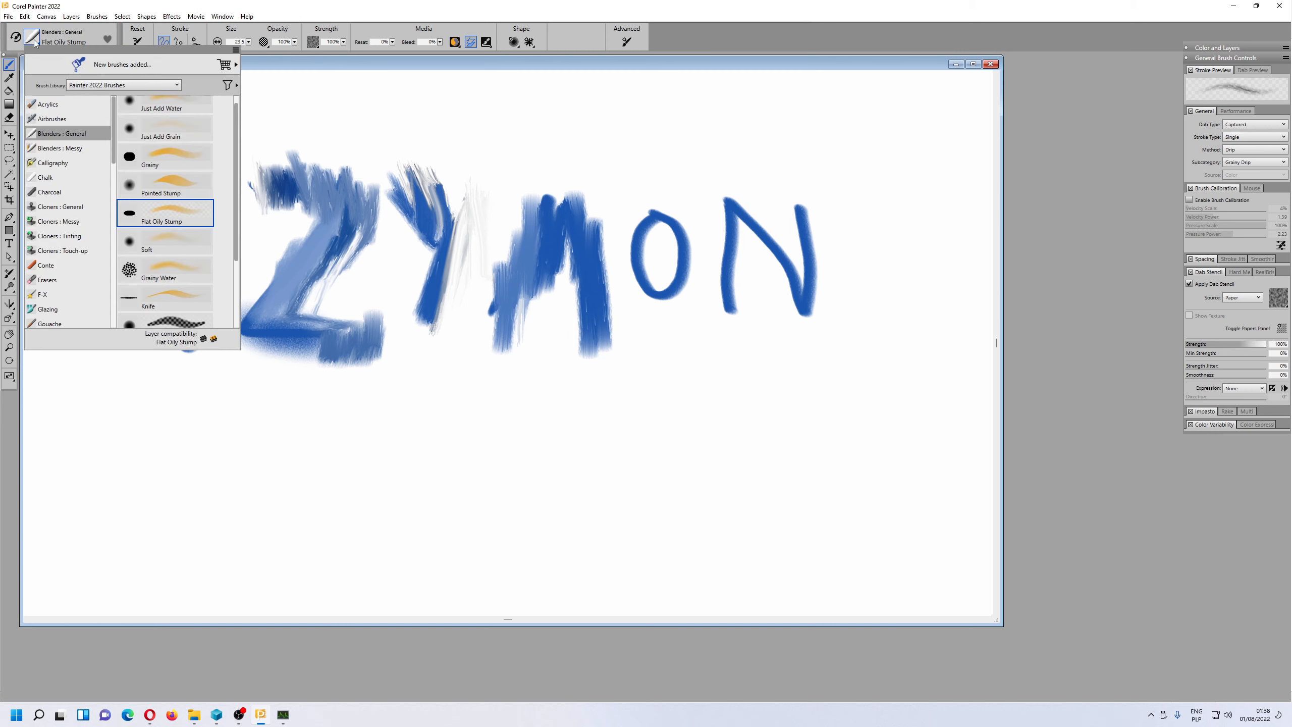
scroll(180, 255, "down", 2)
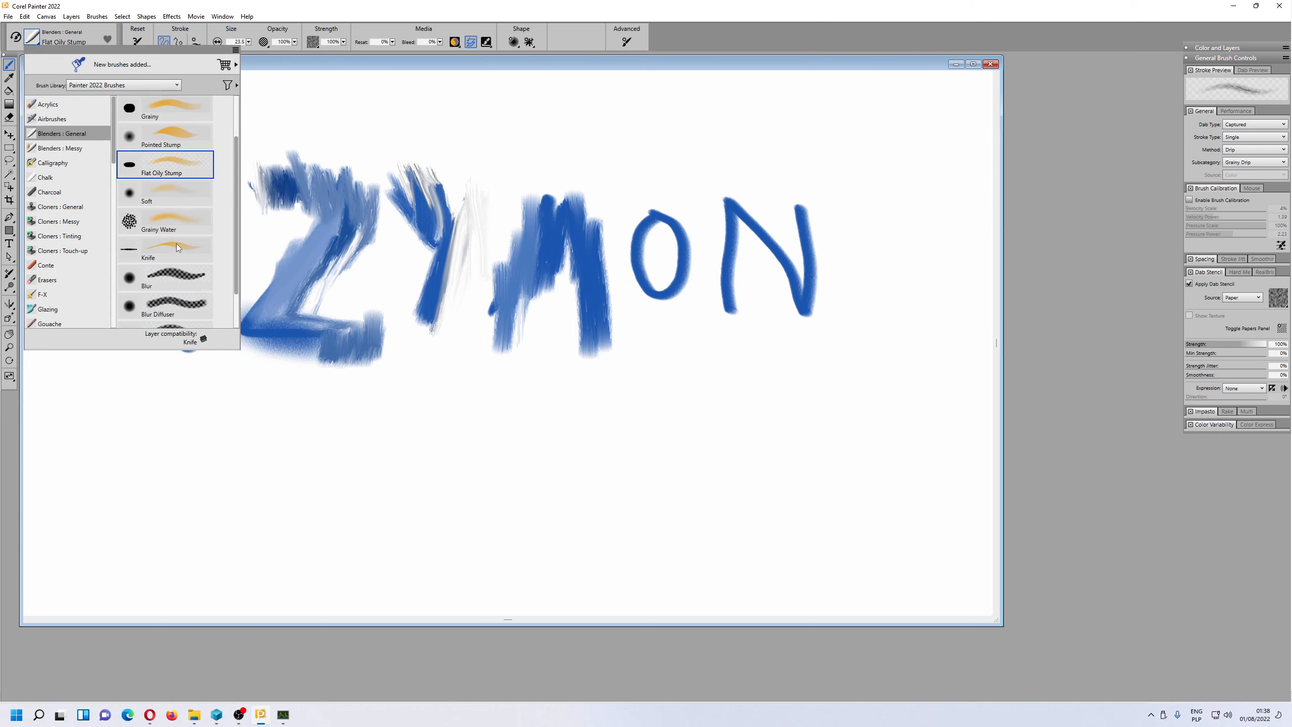
left_click(172, 222)
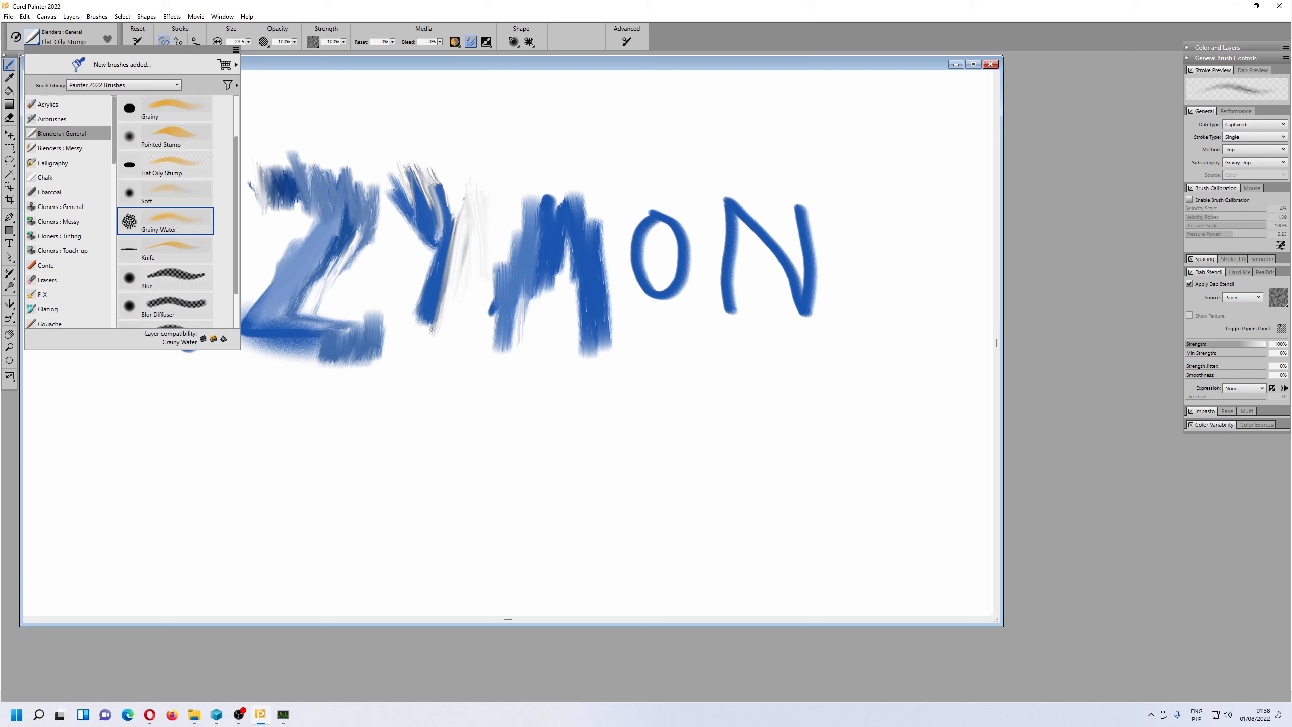
mouse_move(311, 217)
left_mouse_down()
mouse_move(265, 346)
mouse_move(318, 216)
left_mouse_up()
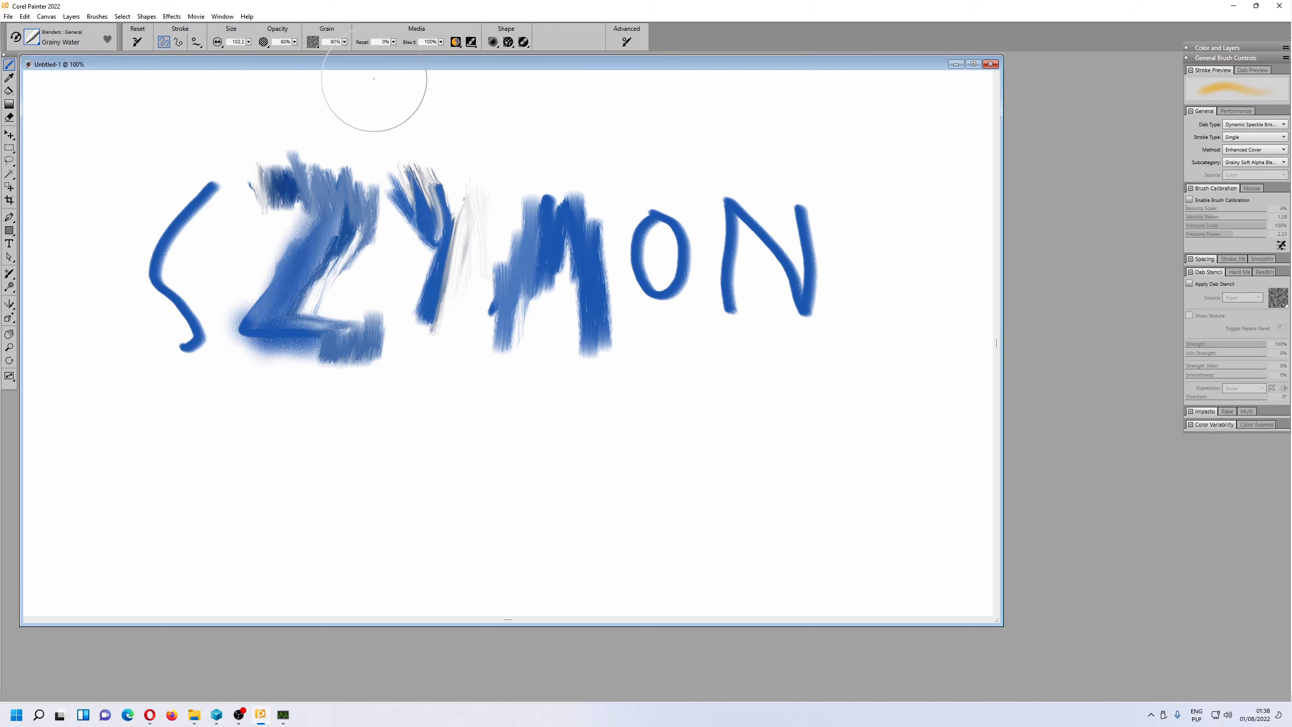
Lower the brush's grain, raise its opacity to 100% and set the bleed to 0%.
left_click(344, 42)
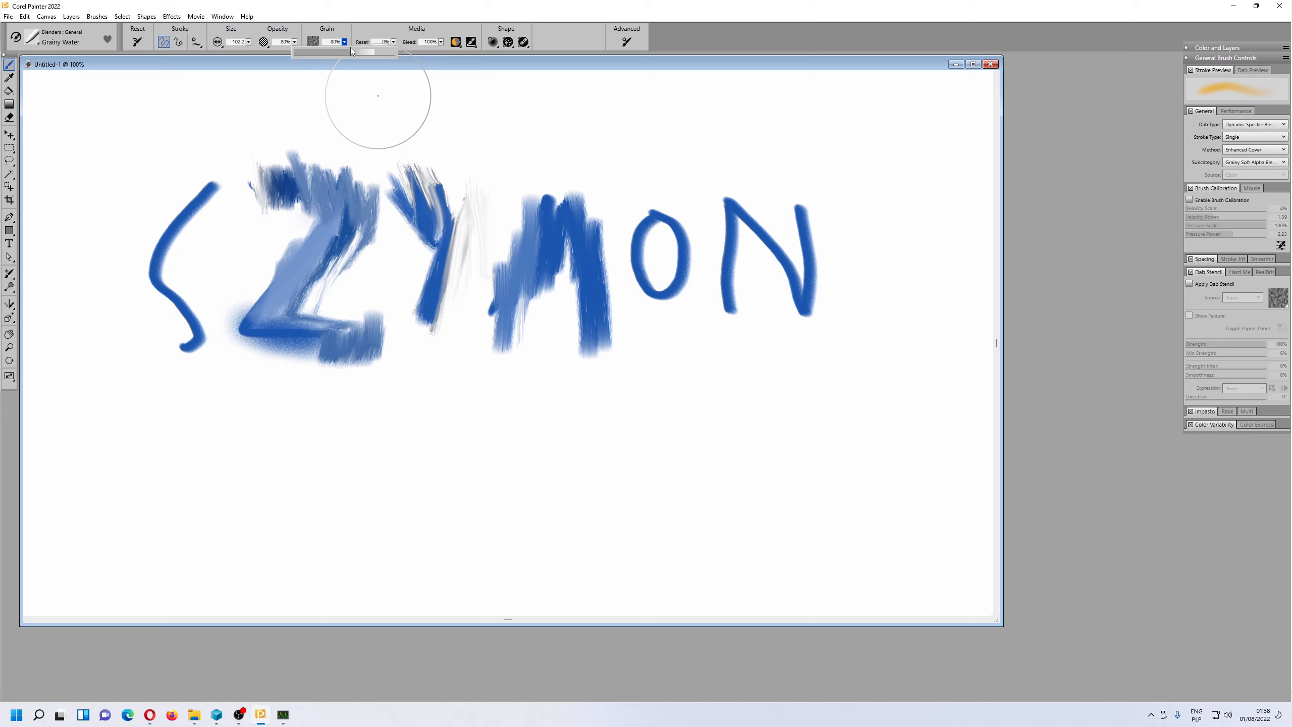
left_click(351, 51)
left_click(295, 42)
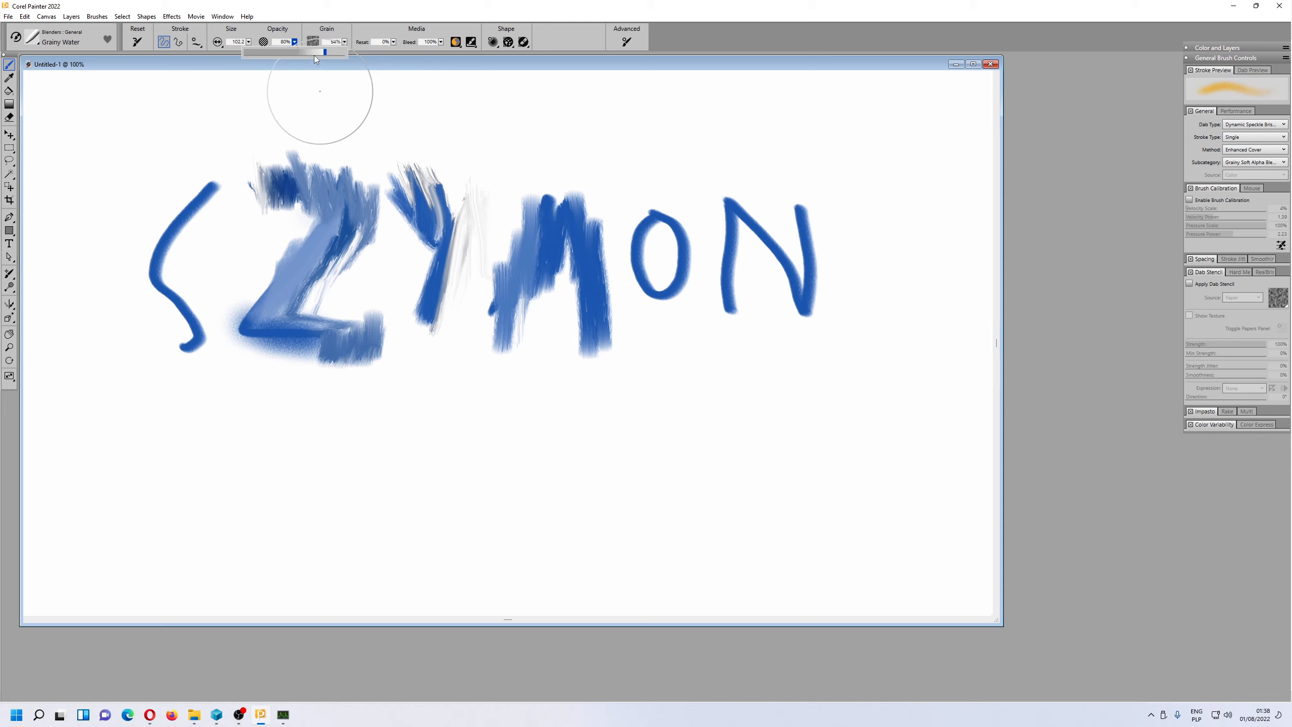
left_click_drag(314, 54, 378, 50)
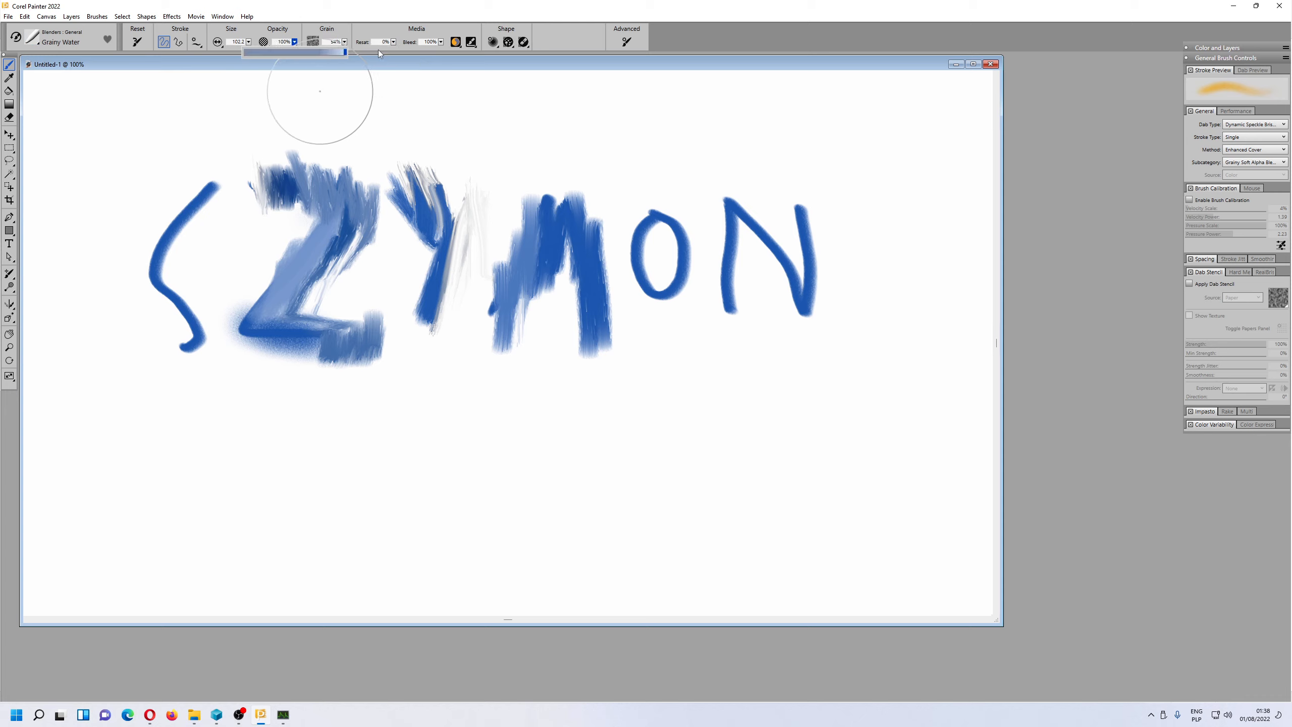
left_click(442, 42)
left_click(430, 53)
left_click_drag(354, 56, 353, 57)
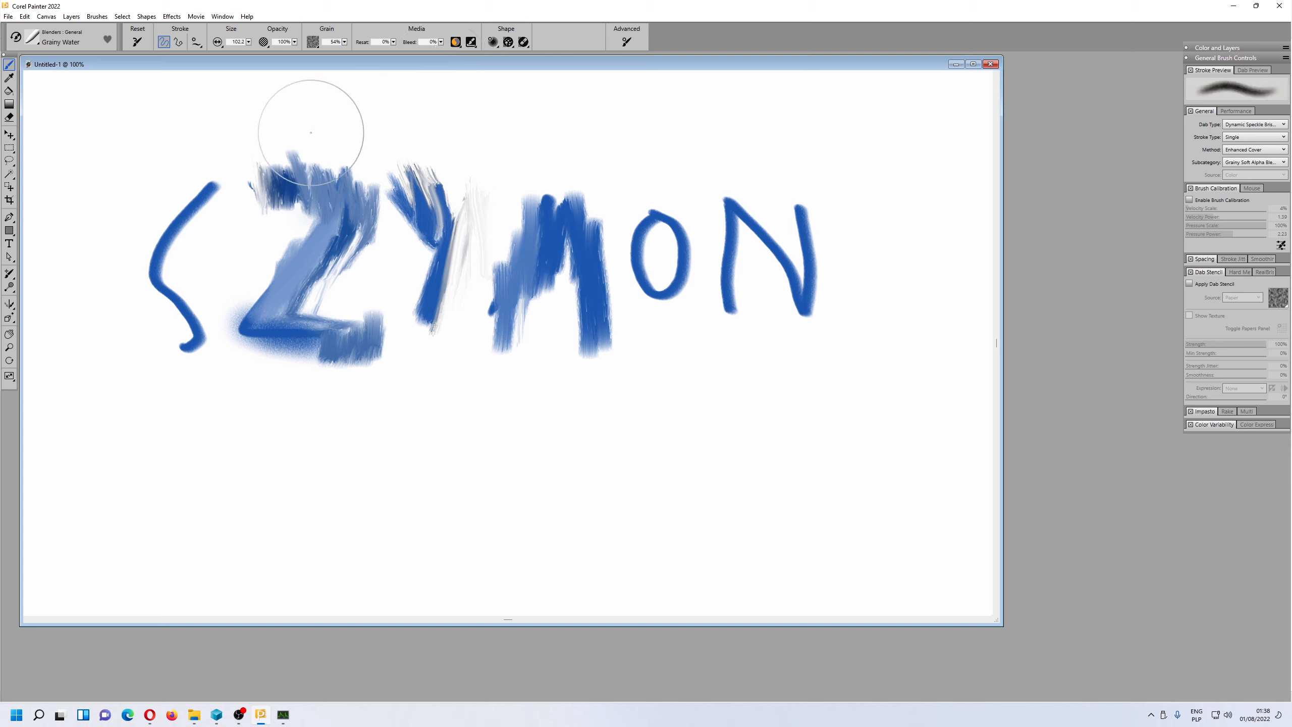
Try the adjusted Grainy Water brush on the top of the Z and down the stem of the Y.
left_click_drag(309, 145, 321, 170)
mouse_move(433, 236)
left_mouse_down()
mouse_move(423, 329)
mouse_move(433, 285)
left_mouse_up()
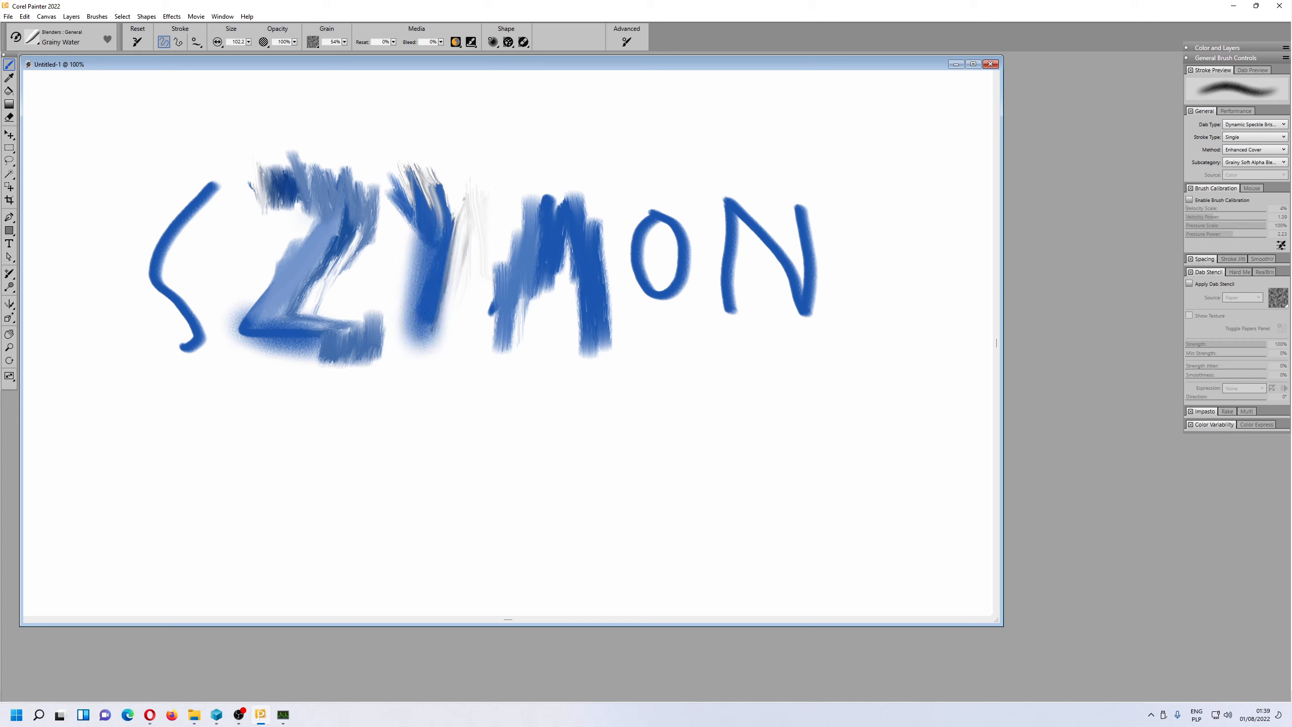
Try a much lower dynamic speckle count with a smear down the stem of the Y and undo the stroke.
left_click(512, 45)
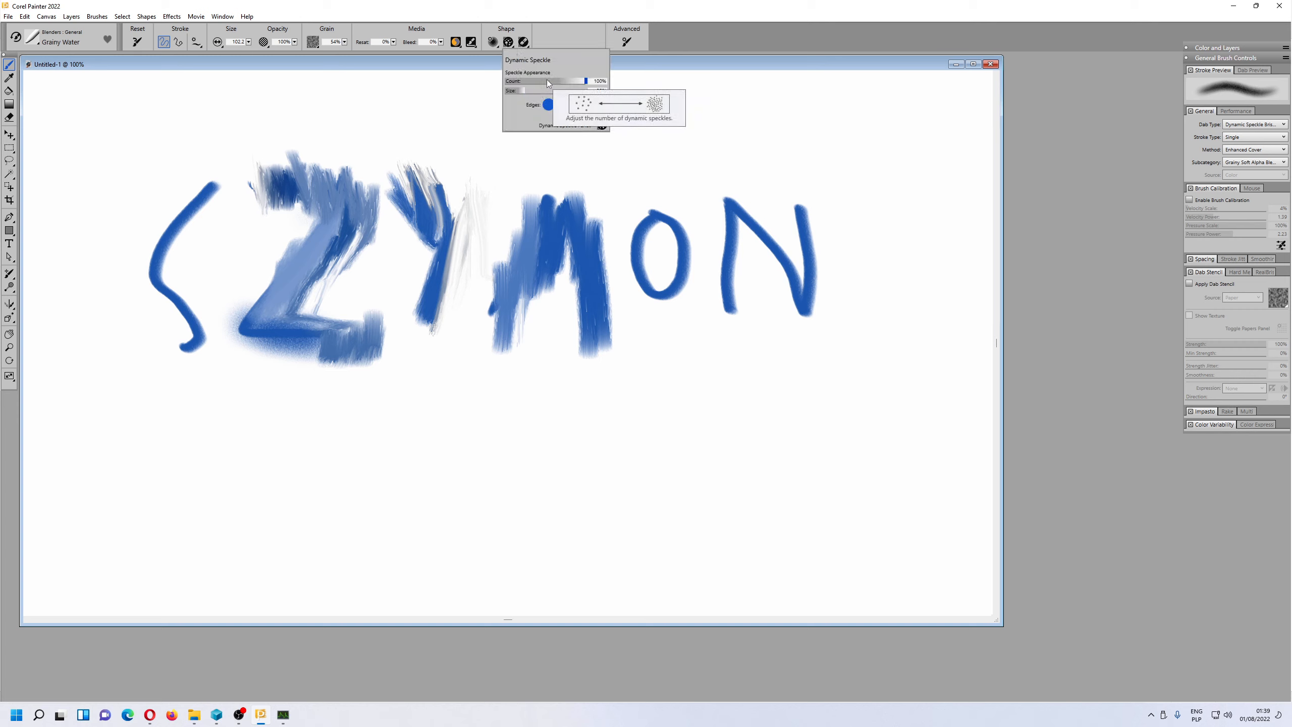
left_click_drag(548, 79, 527, 80)
left_click(438, 226)
left_click_drag(437, 226, 423, 311)
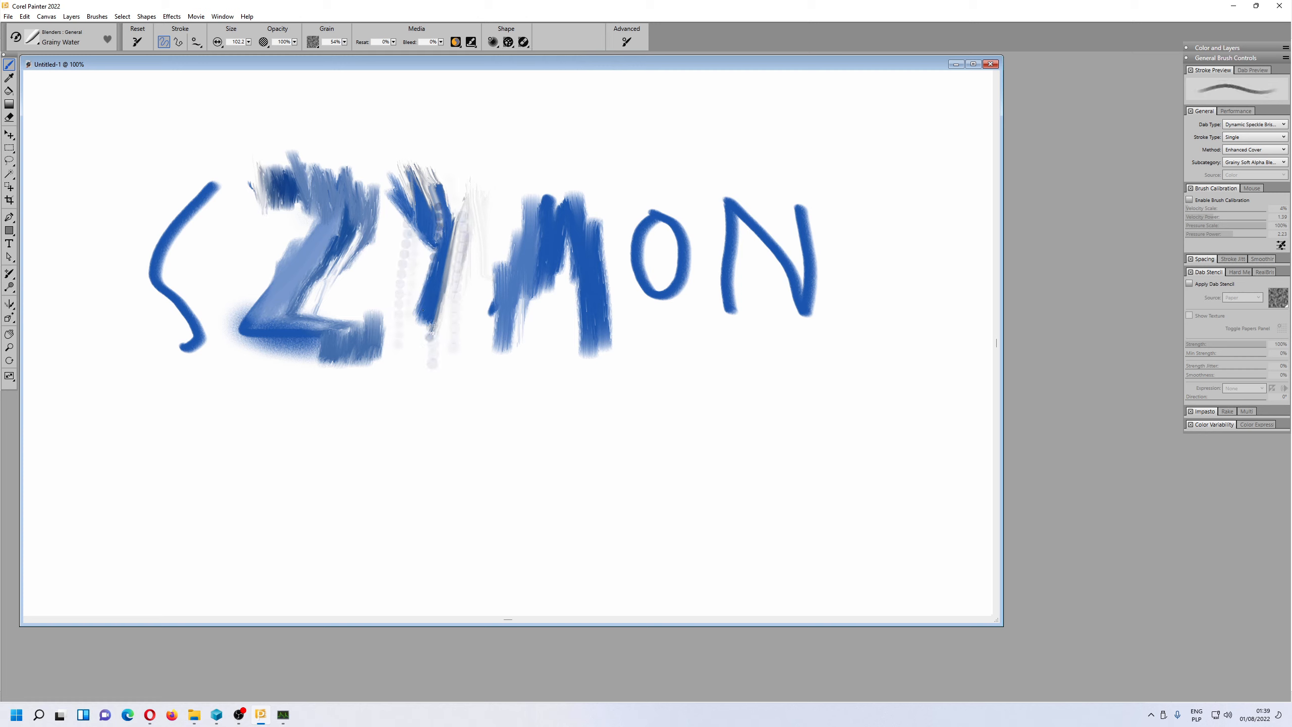
key("ctrl+z")
Set the dynamic speckle count to 100%, choose a speckle edge style, and smear the Y and the first leg of the M.
left_click(497, 42)
left_click(509, 46)
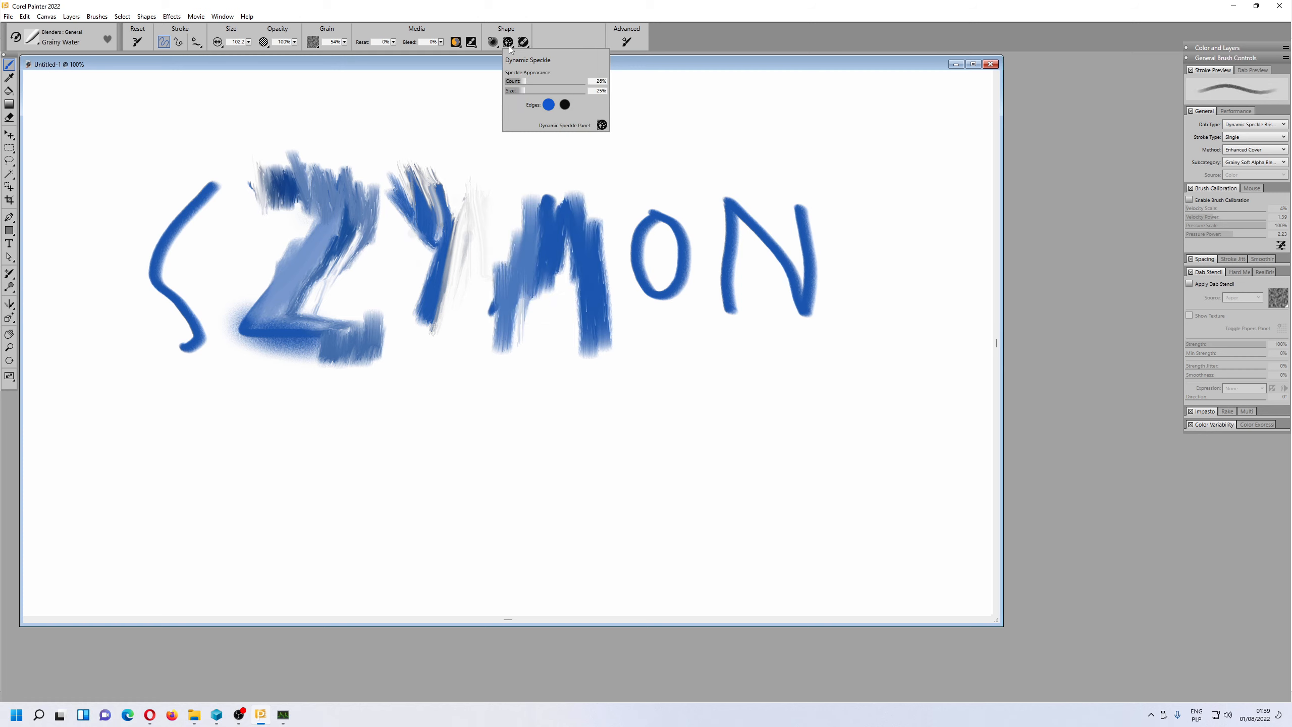
left_click(566, 105)
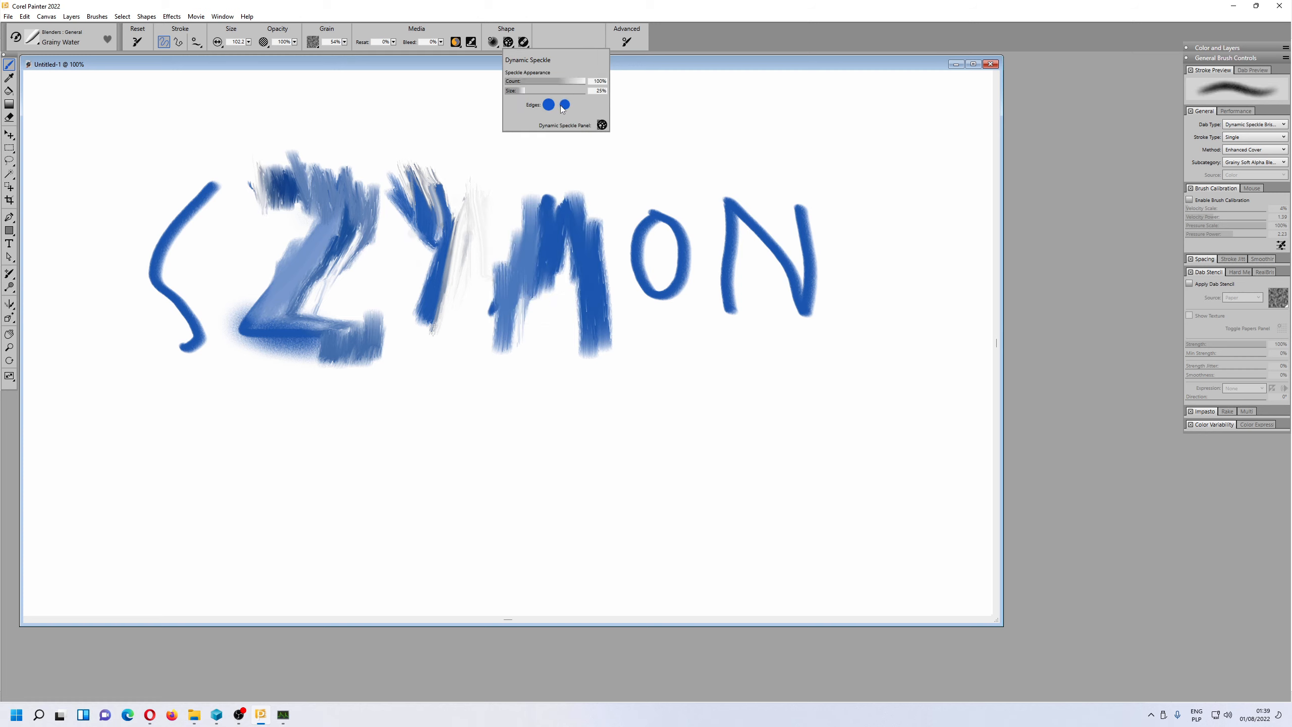
left_click(567, 107)
mouse_move(453, 233)
left_mouse_down()
mouse_move(431, 283)
mouse_move(424, 235)
mouse_move(434, 267)
left_mouse_up()
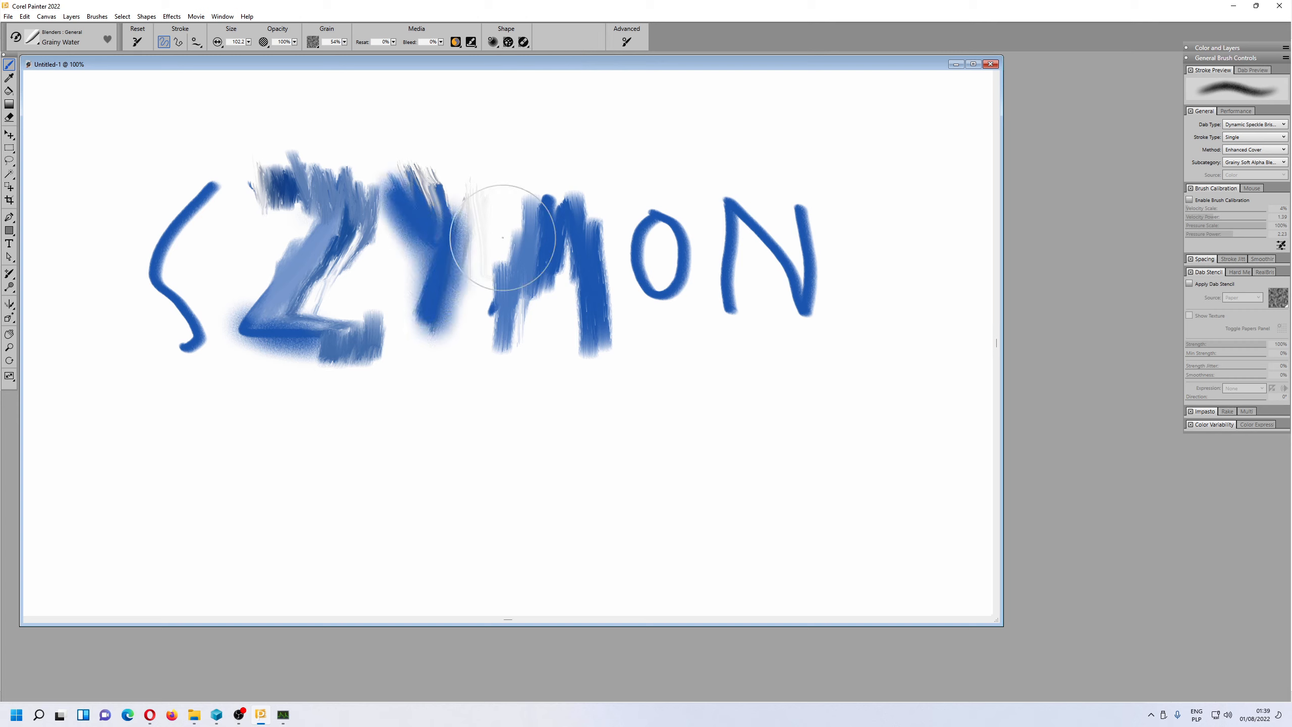
left_click_drag(522, 219, 488, 352)
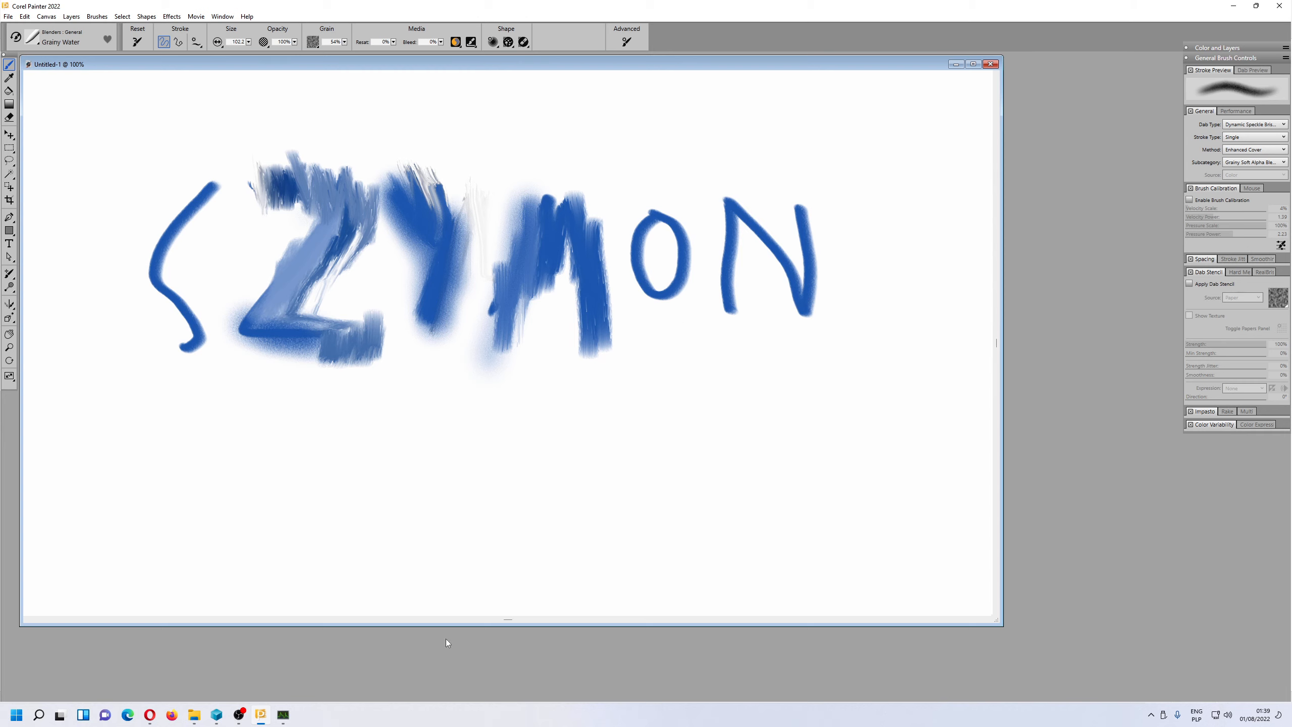
left_click(242, 715)
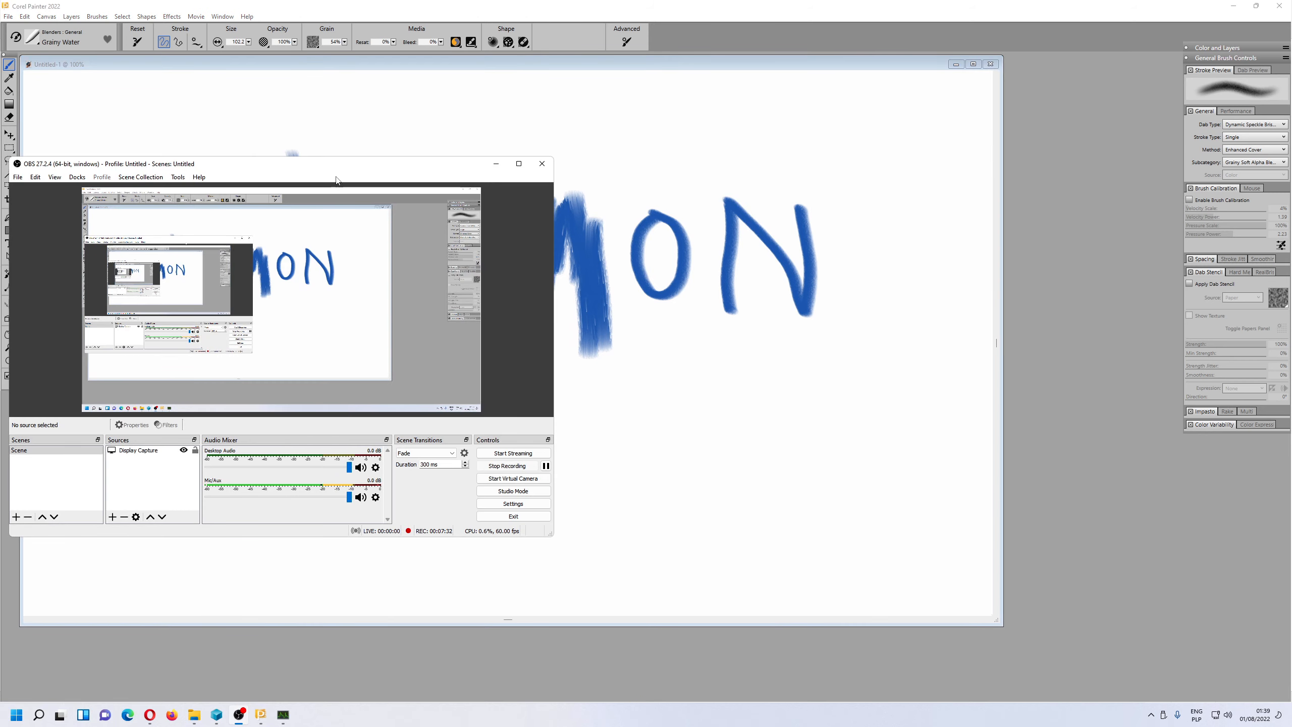
left_click_drag(409, 168, 633, 169)
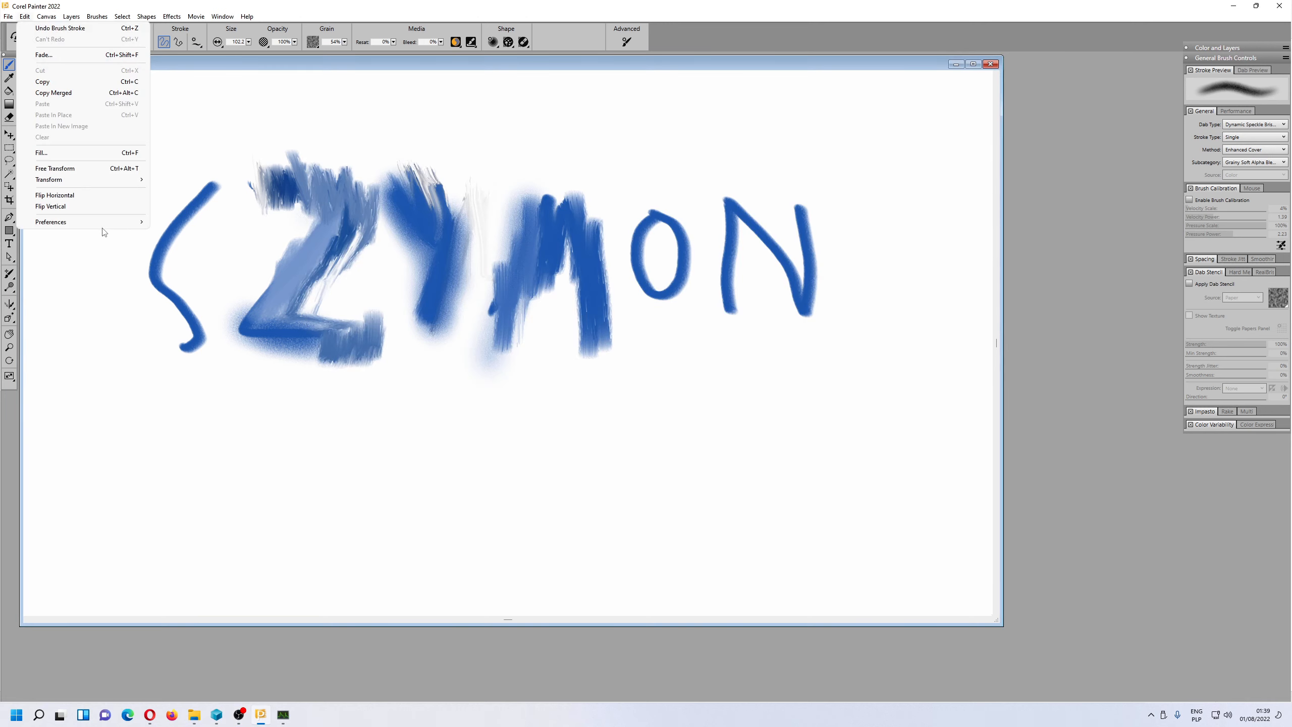
Open the Performance preferences and examine the graphics processor settings for brush acceleration.
mouse_move(105, 224)
left_click(189, 224)
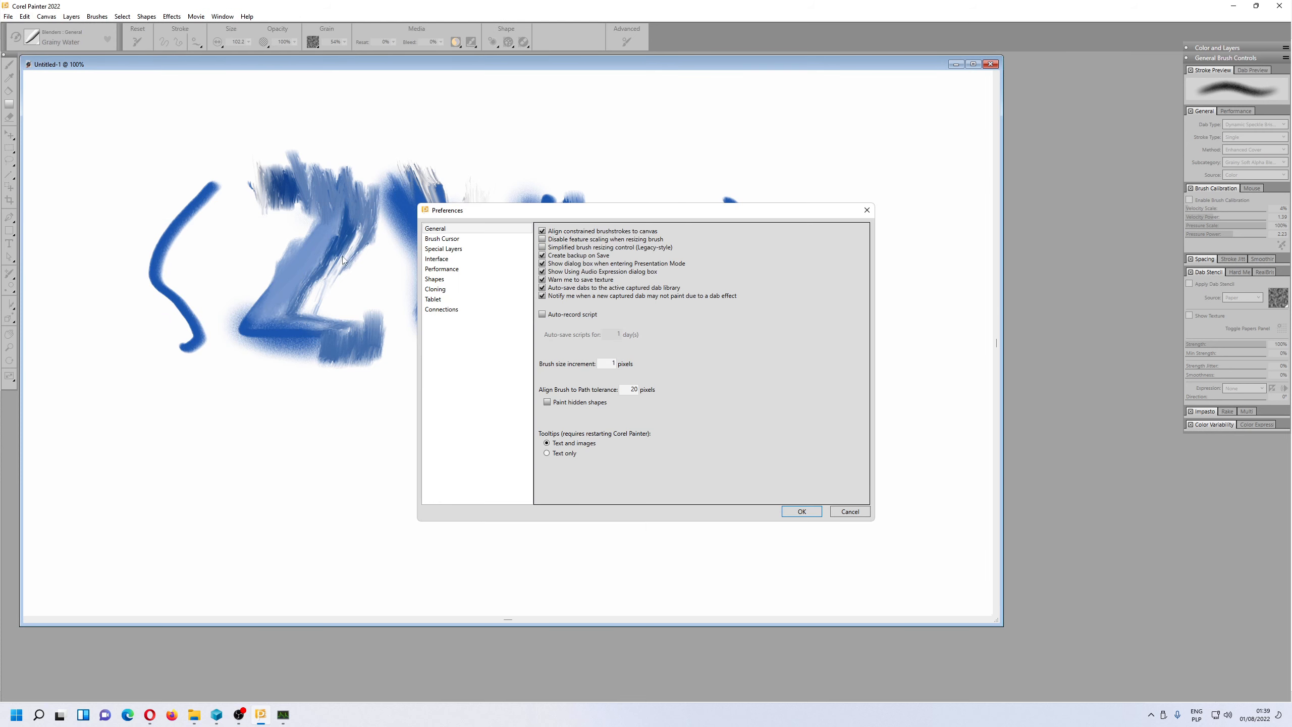
left_click(434, 271)
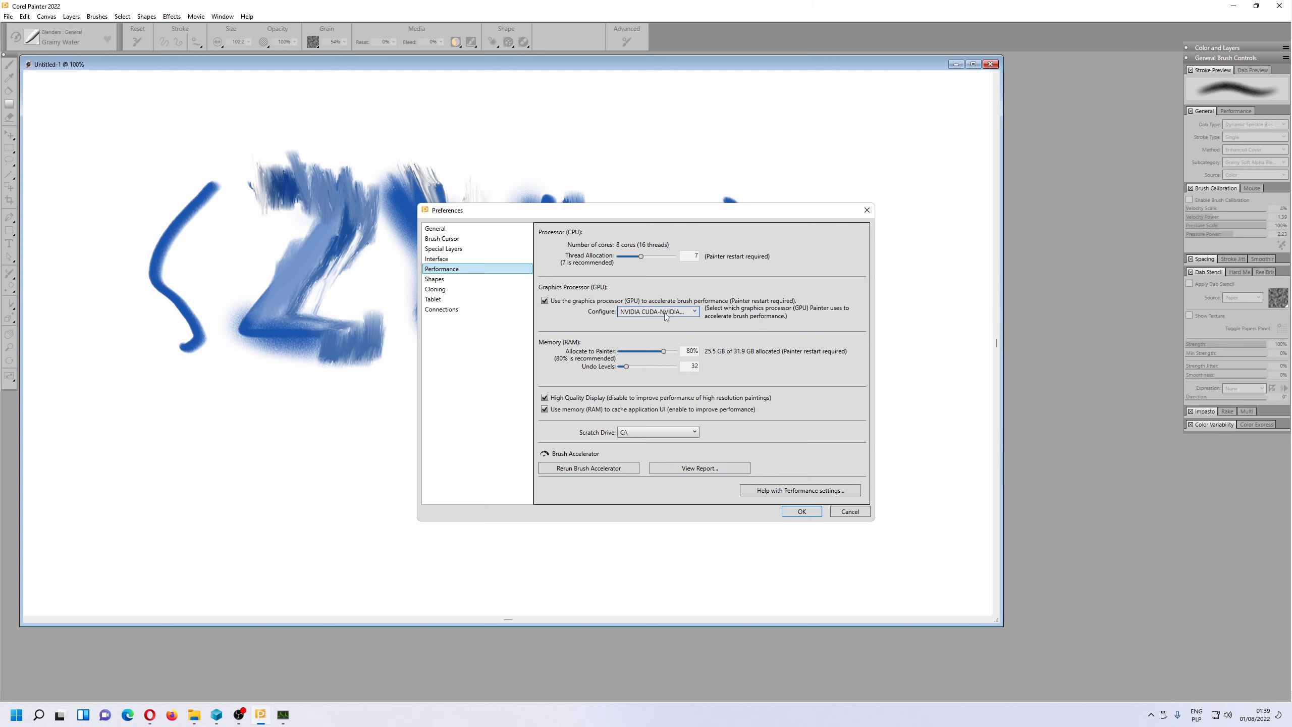
left_click(238, 715)
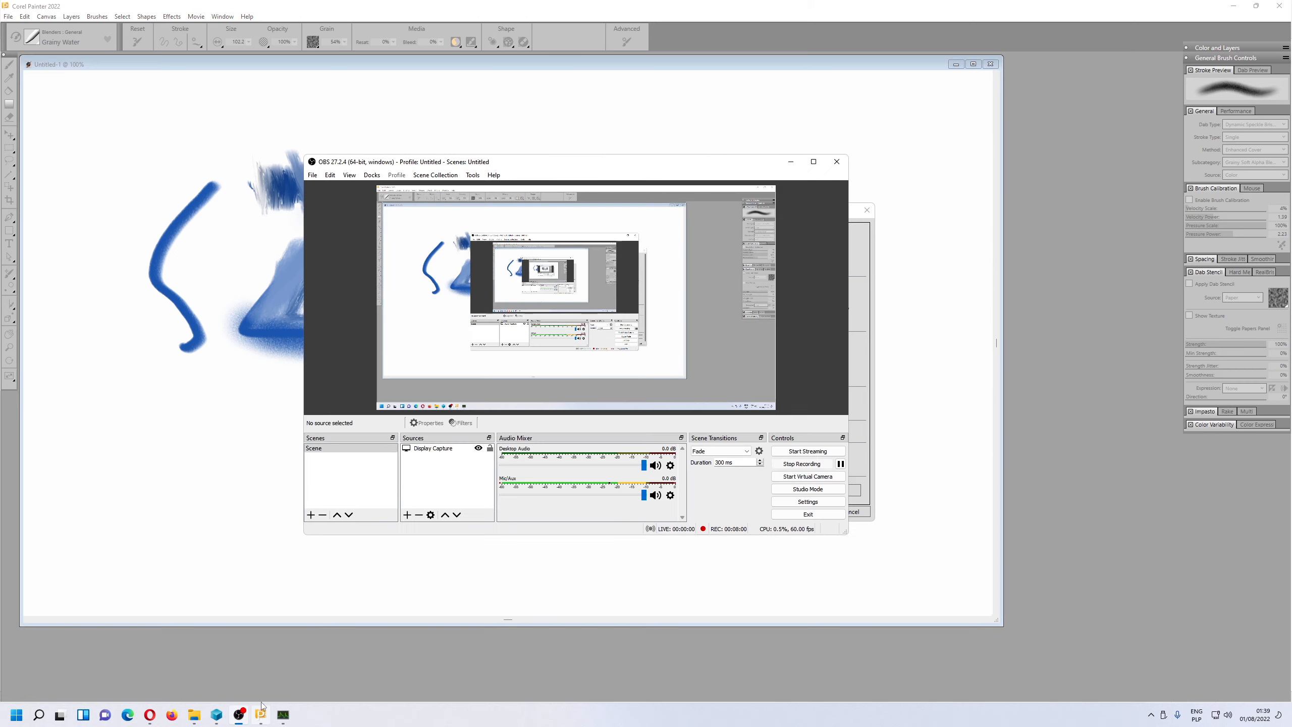